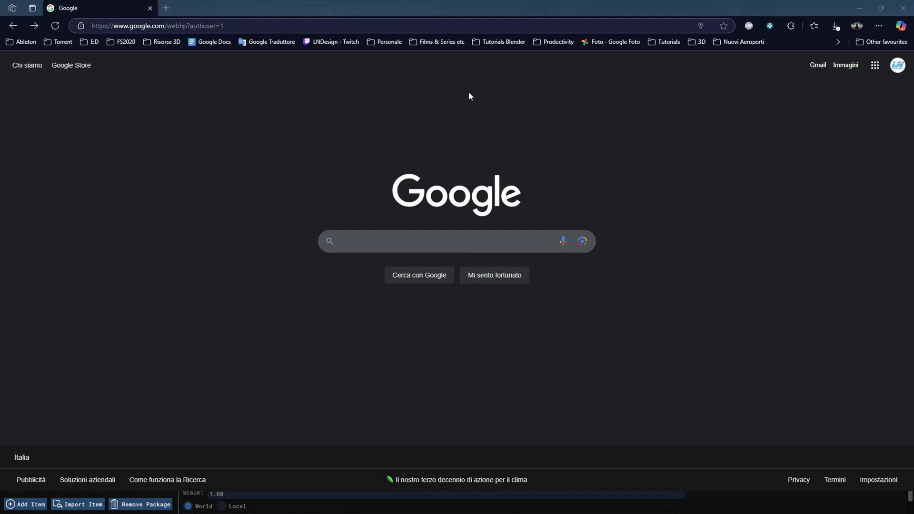
# - Open the LN Design website at lndesignfs.altervista.org and go to its Tools For Developers page
pyautogui.click(299, 24)
pyautogui.write('lnd')
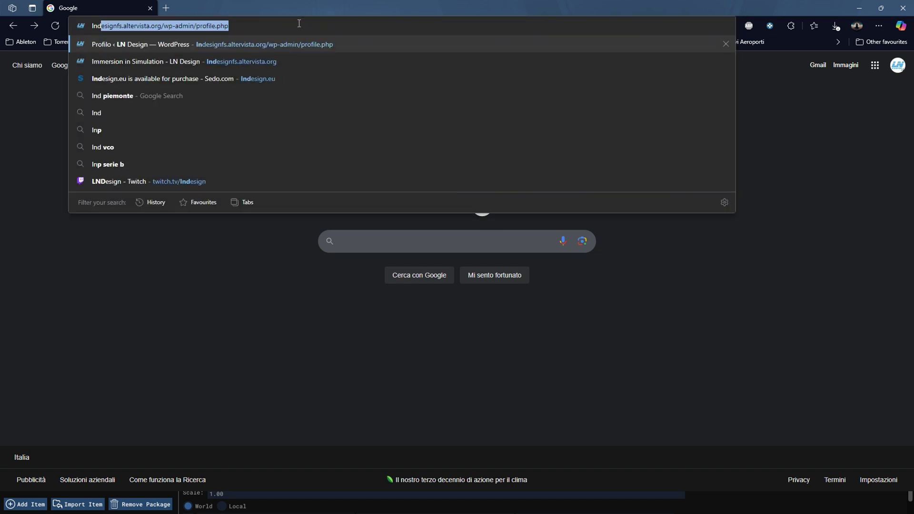
pyautogui.press('Down')
pyautogui.press('Down')
pyautogui.press('Return')
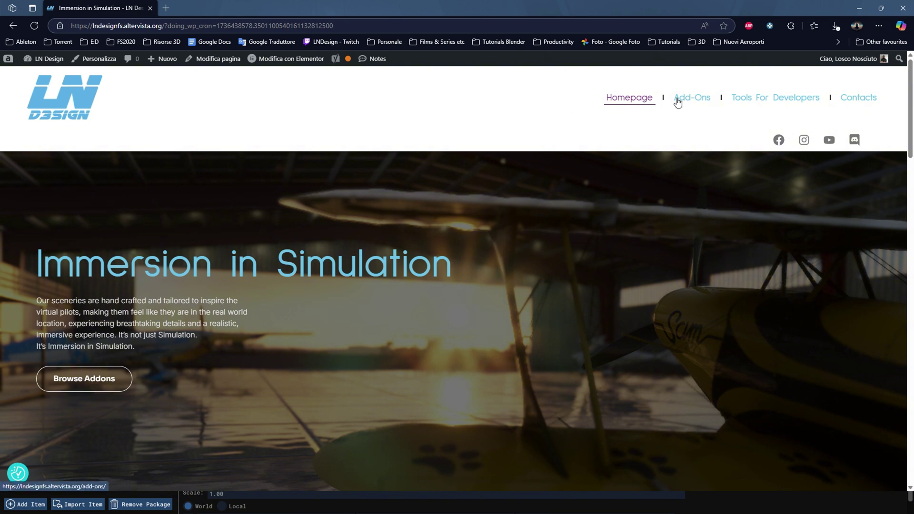
pyautogui.click(748, 99)
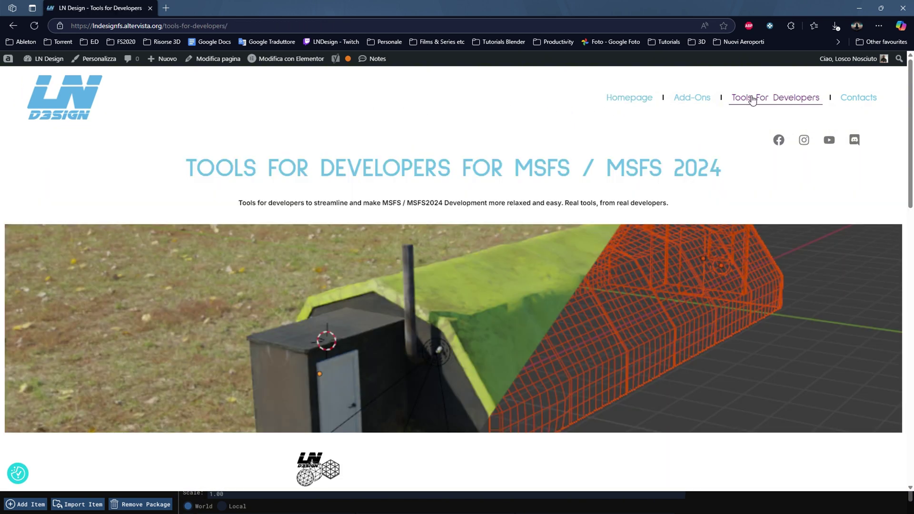
# - Try to download the LN LODs Calculator as ln_lods_calc2_5.zip into the Downloads folder, and dismiss the browser's download list
pyautogui.scroll(-4, 472, 189)
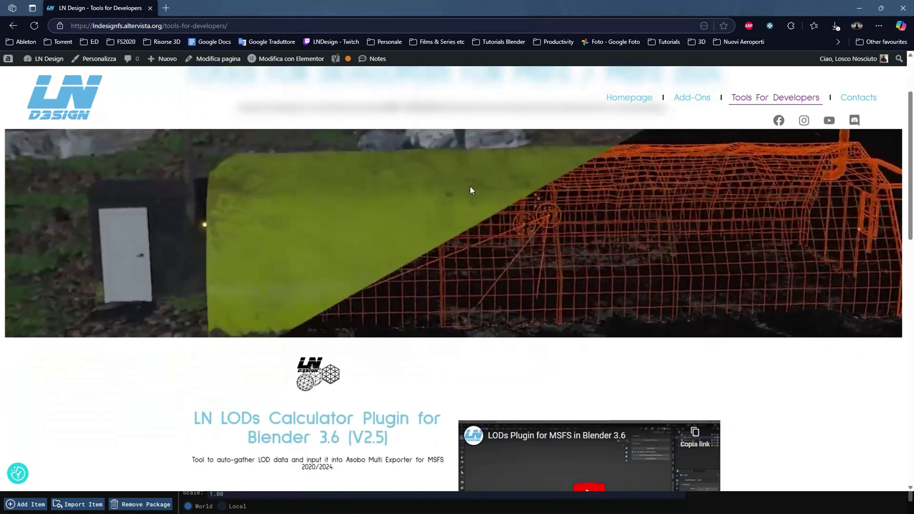
pyautogui.scroll(-3, 471, 187)
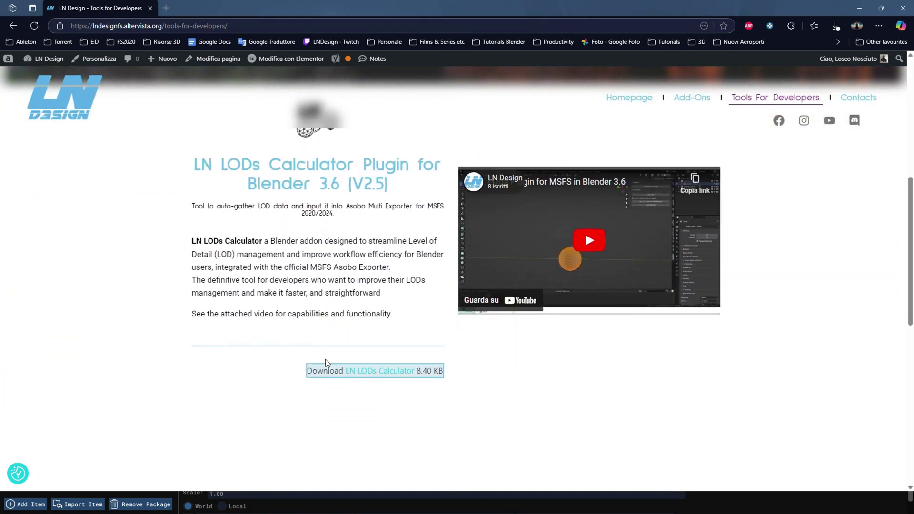
pyautogui.click(380, 372)
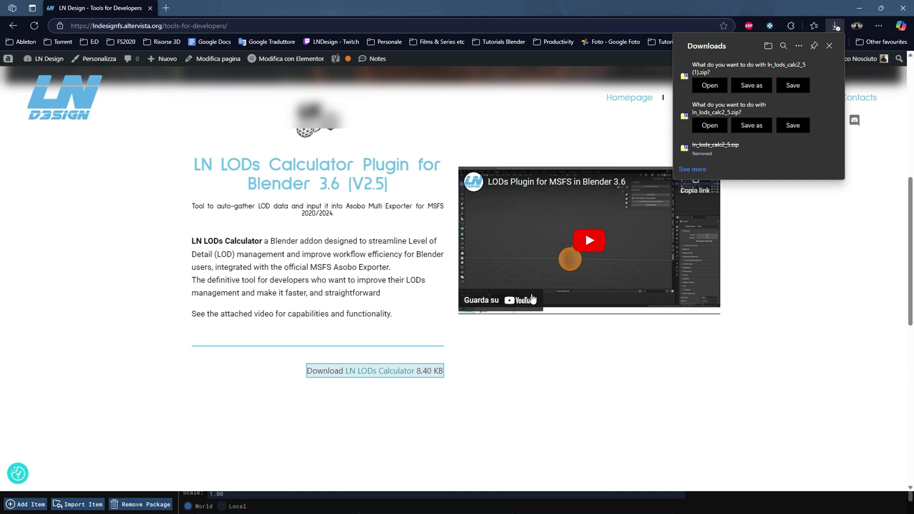
pyautogui.click(826, 76)
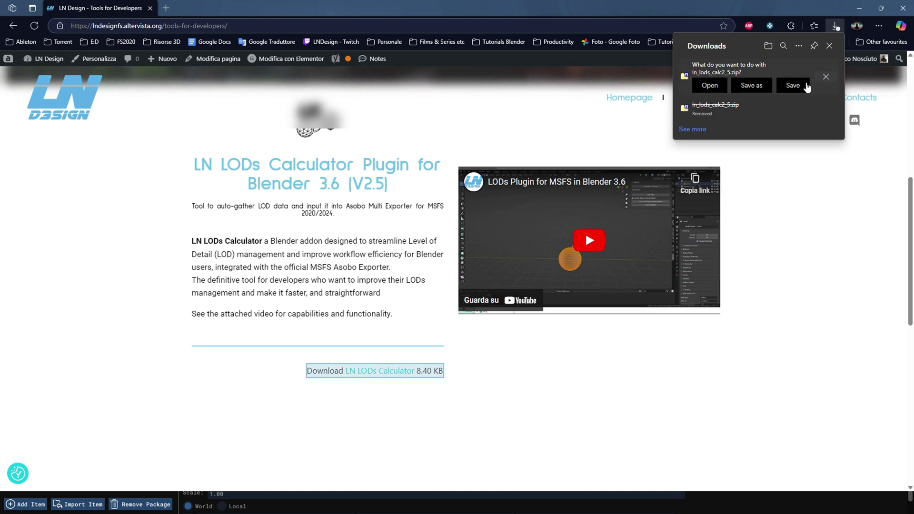
pyautogui.click(751, 87)
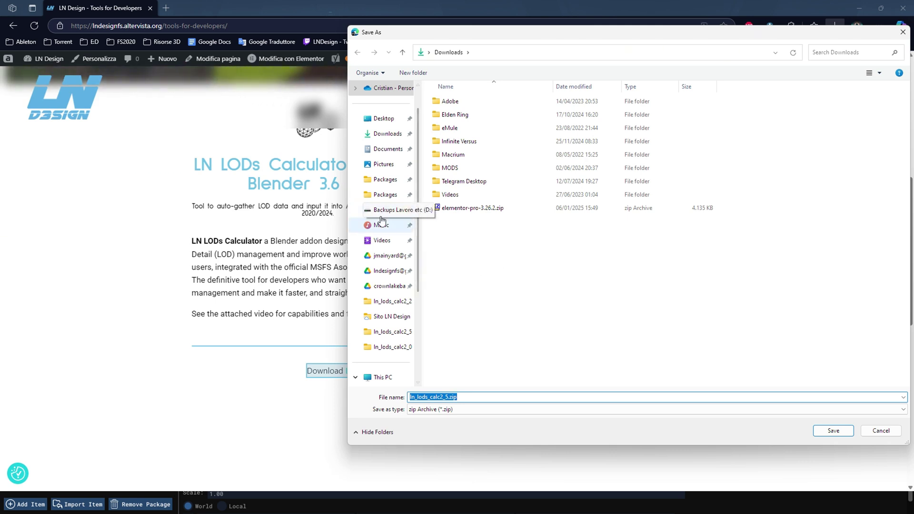
pyautogui.click(387, 134)
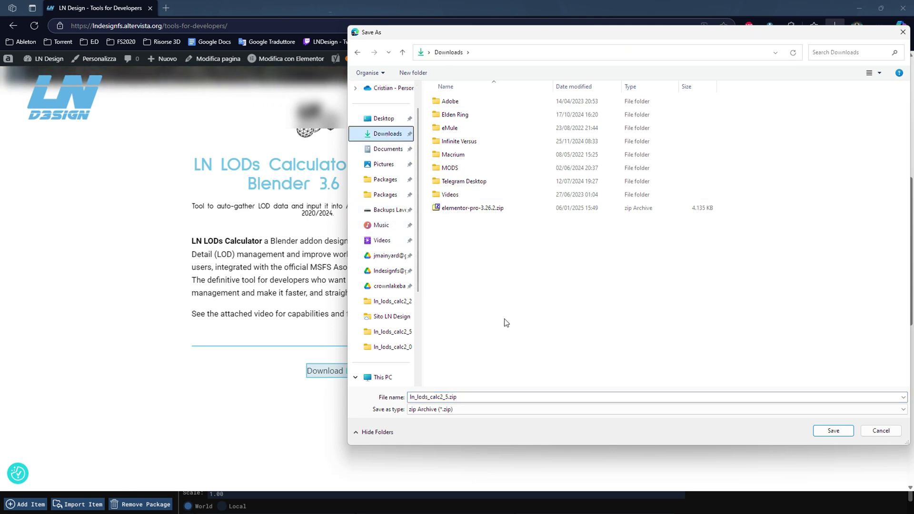
pyautogui.click(829, 431)
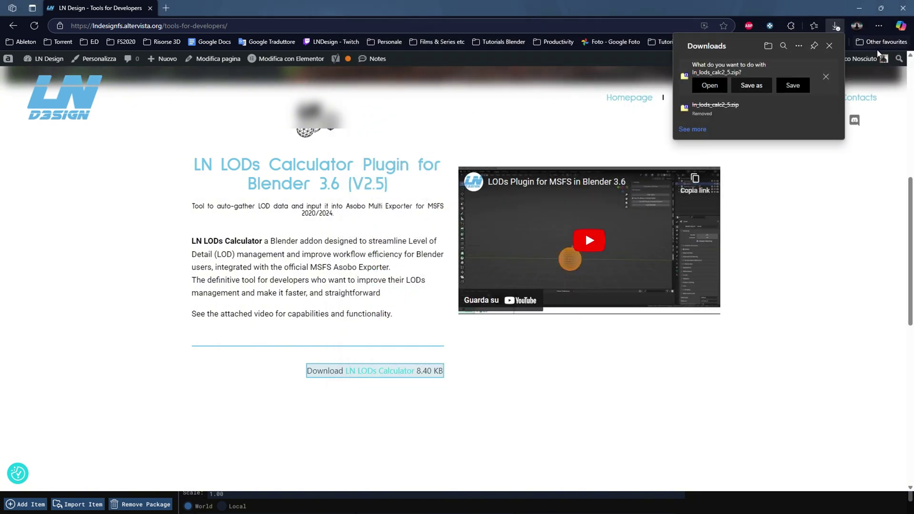
pyautogui.click(829, 45)
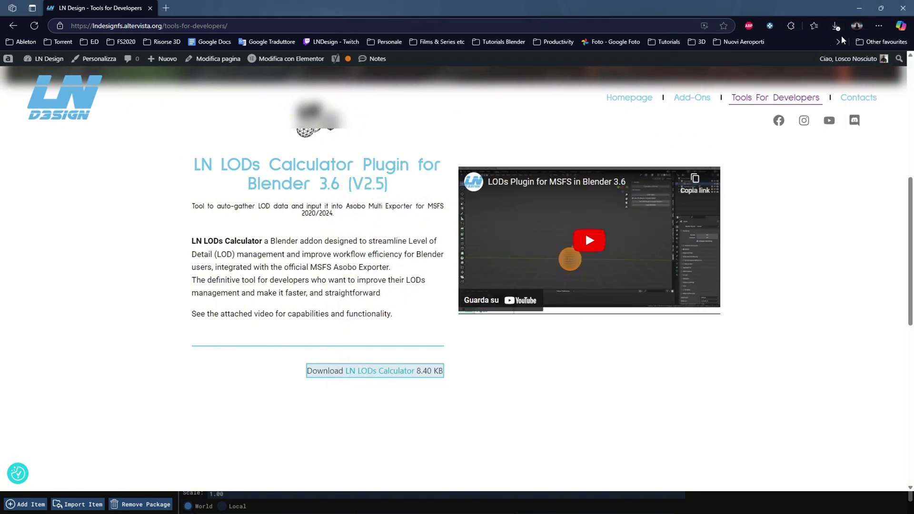
pyautogui.click(836, 26)
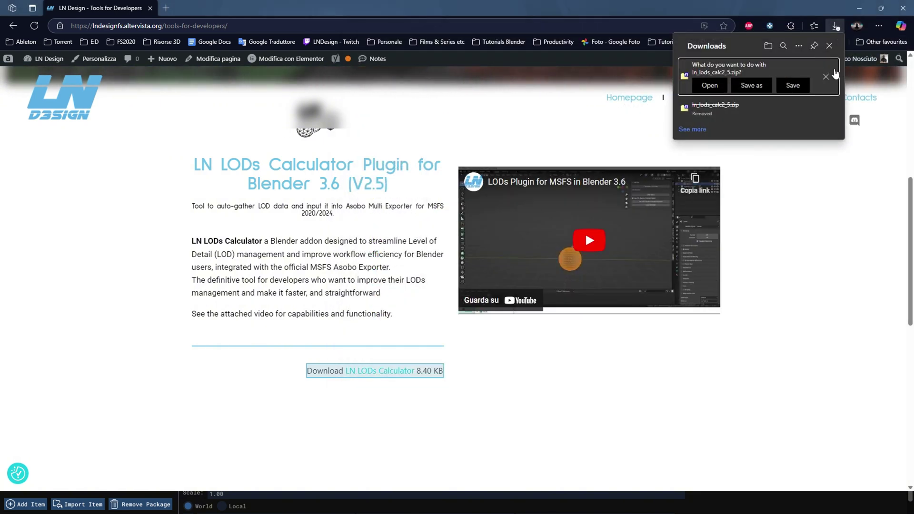
pyautogui.click(829, 44)
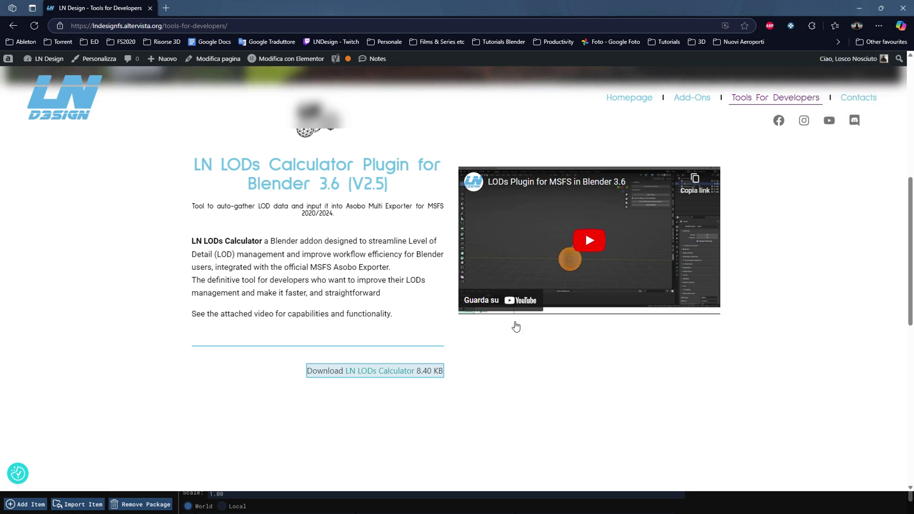
# - Switch to Blender and open the preferences at the add-ons section
pyautogui.hotkey('alt', 'Tab')
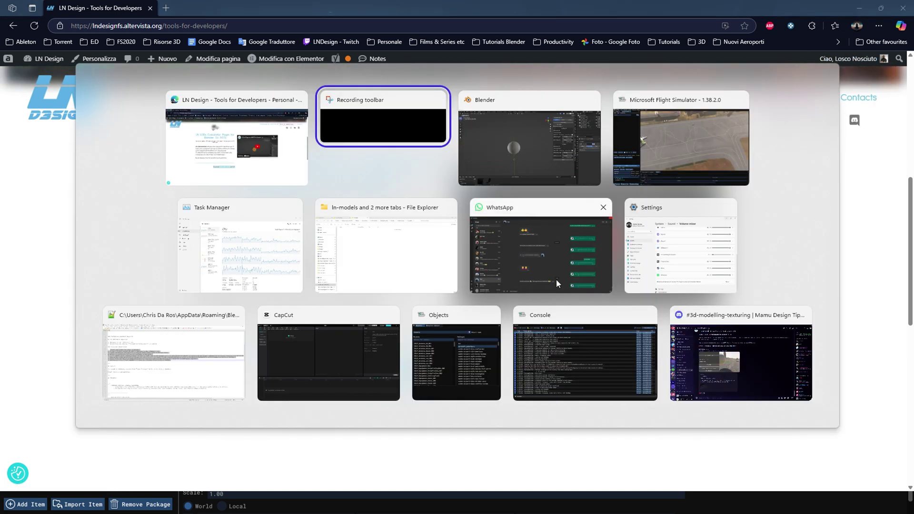
pyautogui.click(547, 154)
pyautogui.moveTo(495, 238); pyautogui.dragTo(515, 261, button='middle')
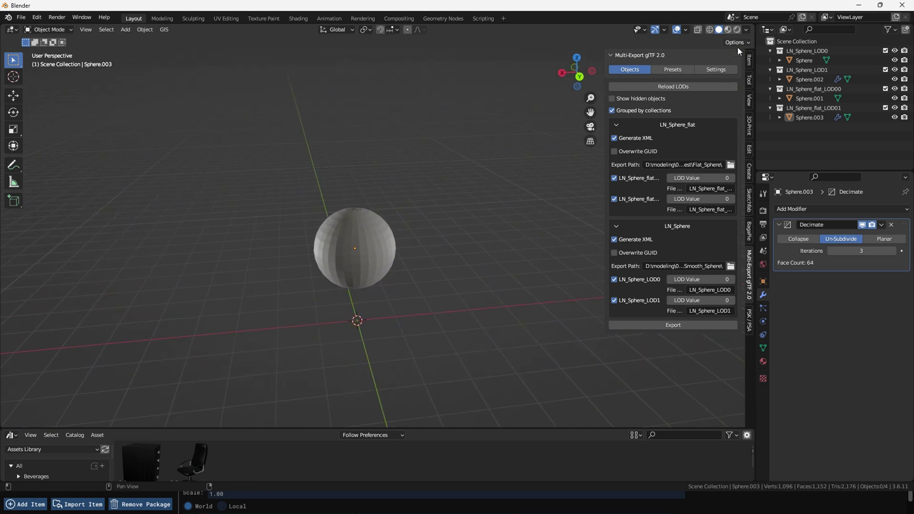
pyautogui.click(35, 18)
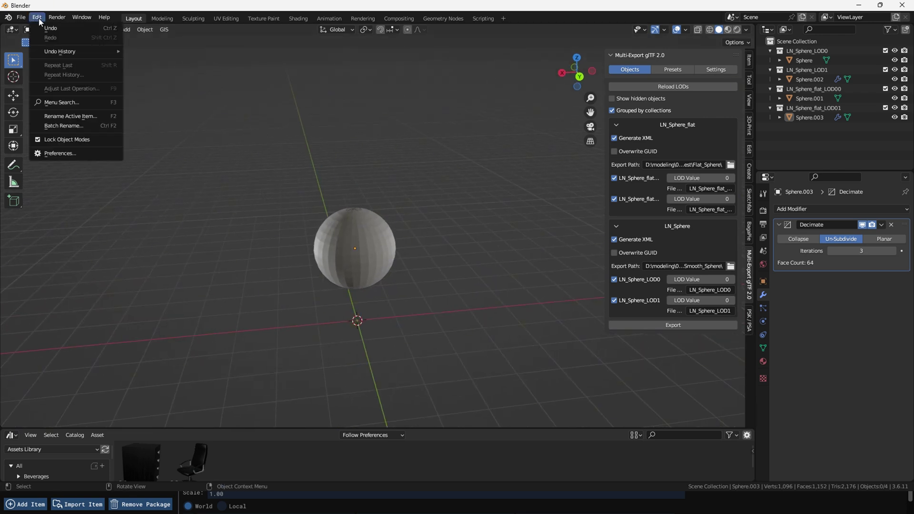
pyautogui.click(83, 153)
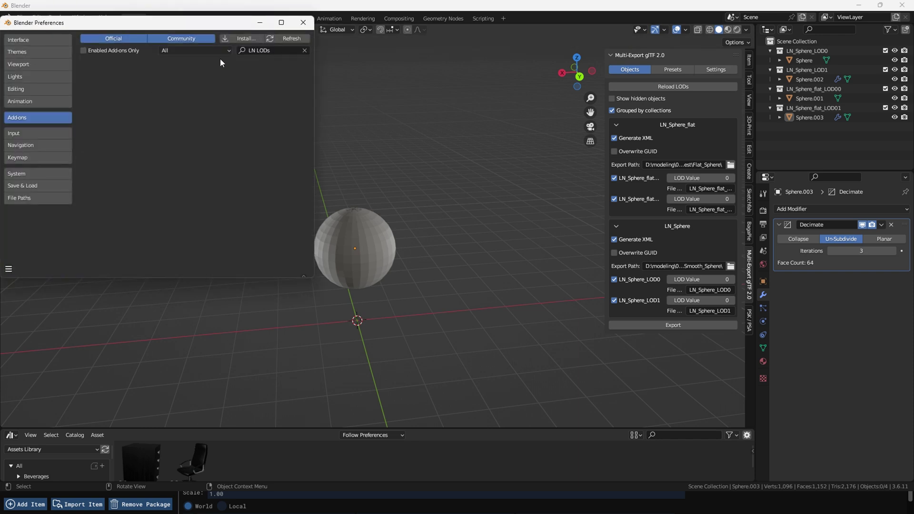
# - Install the add-on archive ln_lods_calc2_5.zip from D:\Apps\LN LODs Calc and enable the LN LODs add-on
pyautogui.click(304, 51)
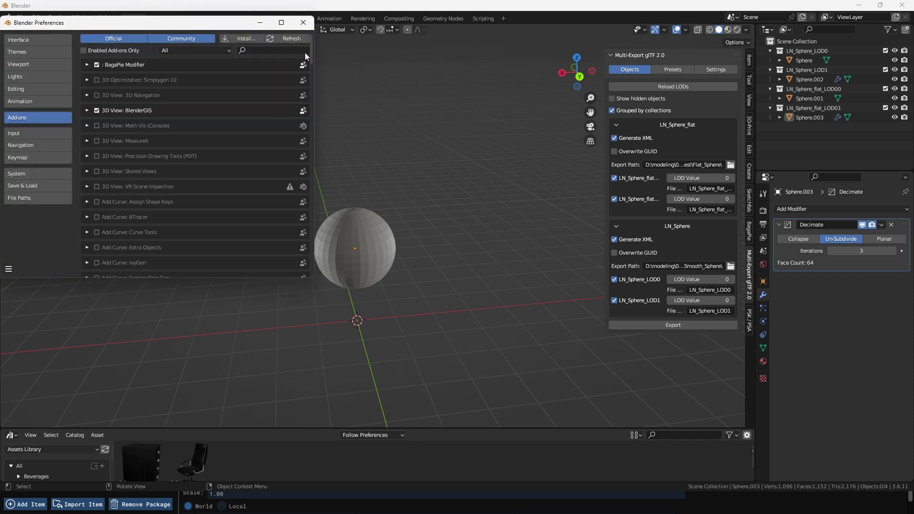
pyautogui.click(248, 39)
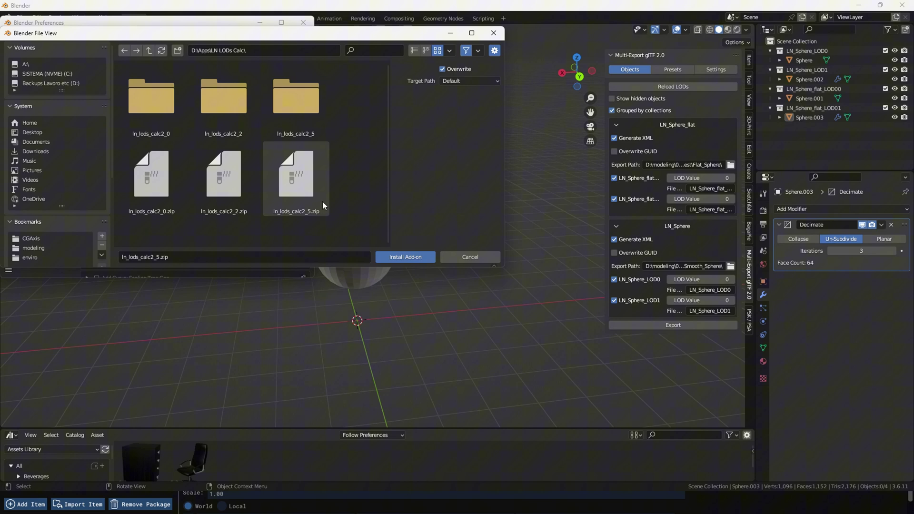
pyautogui.click(313, 186)
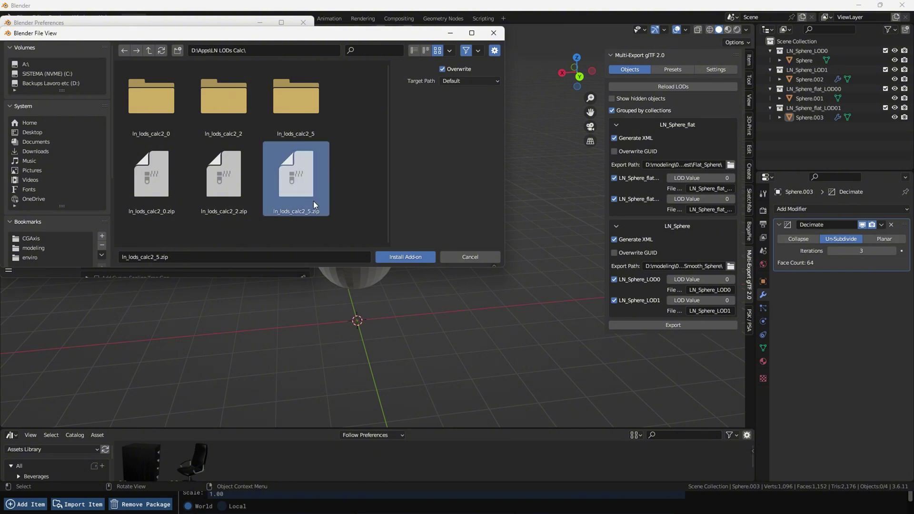
pyautogui.click(413, 257)
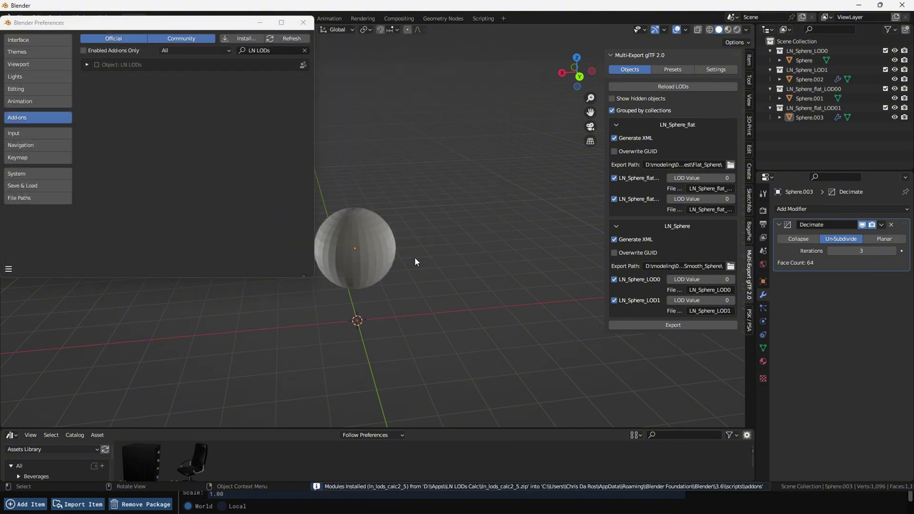
pyautogui.click(88, 64)
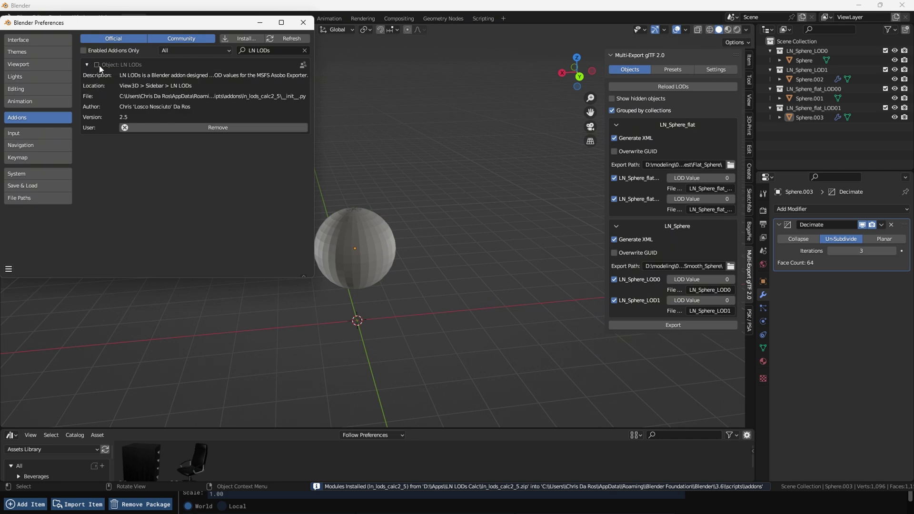
pyautogui.click(97, 65)
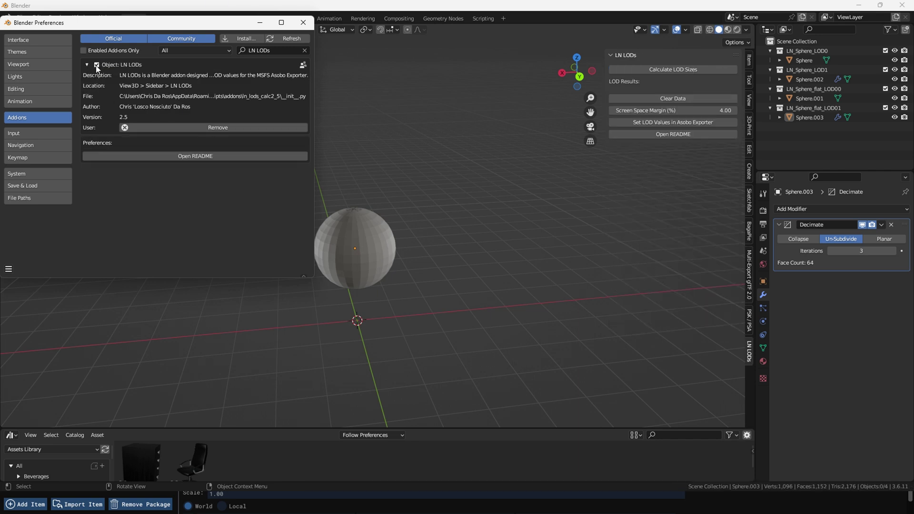
# - Review the add-on's README sections on using LNLODs and on naming LOD collections, and close the file
pyautogui.click(193, 156)
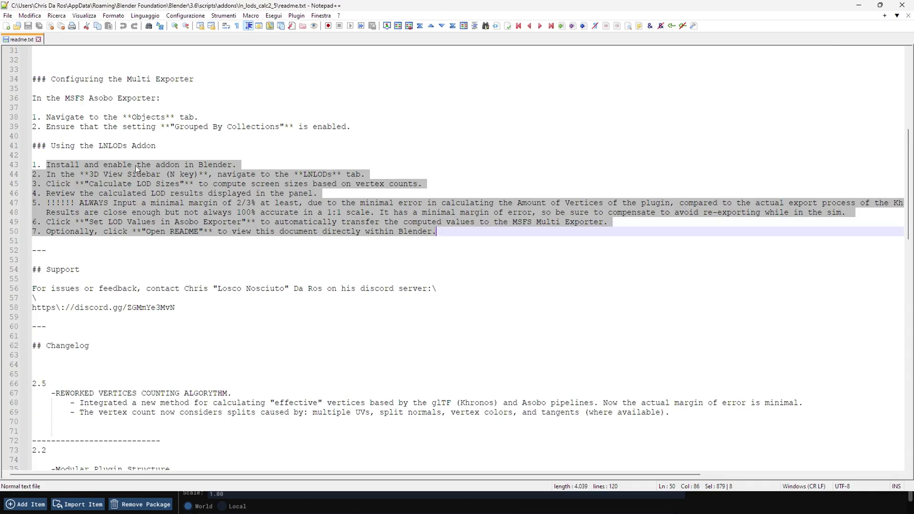
pyautogui.moveTo(46, 164); pyautogui.dragTo(450, 229)
pyautogui.scroll(8, 296, 196)
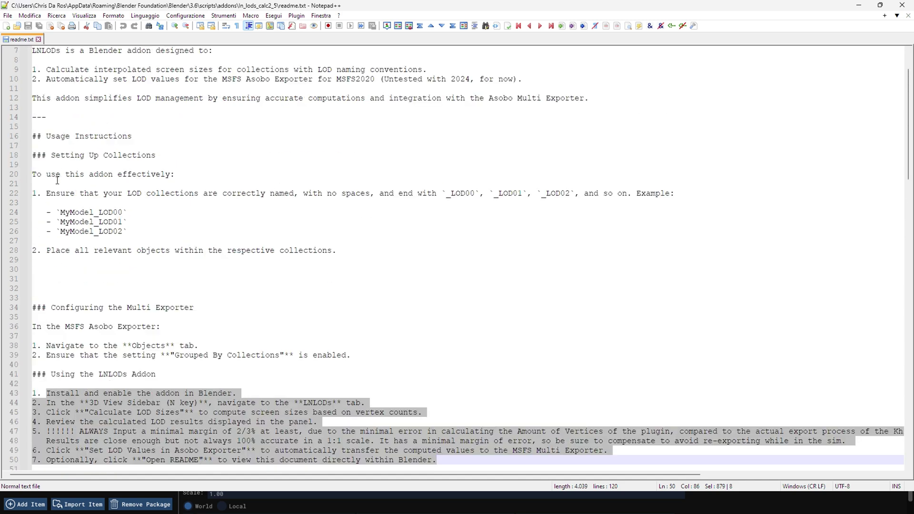
pyautogui.moveTo(46, 194); pyautogui.dragTo(340, 250)
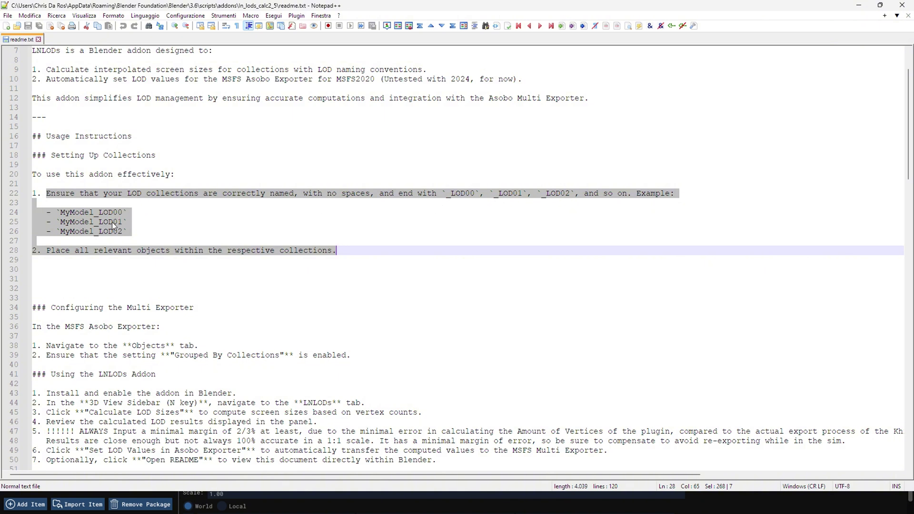
pyautogui.click(128, 232)
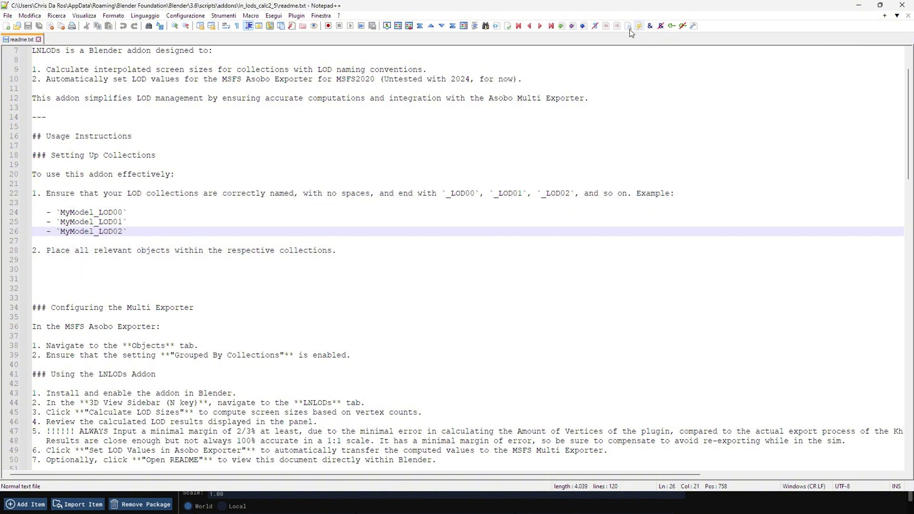
pyautogui.click(901, 7)
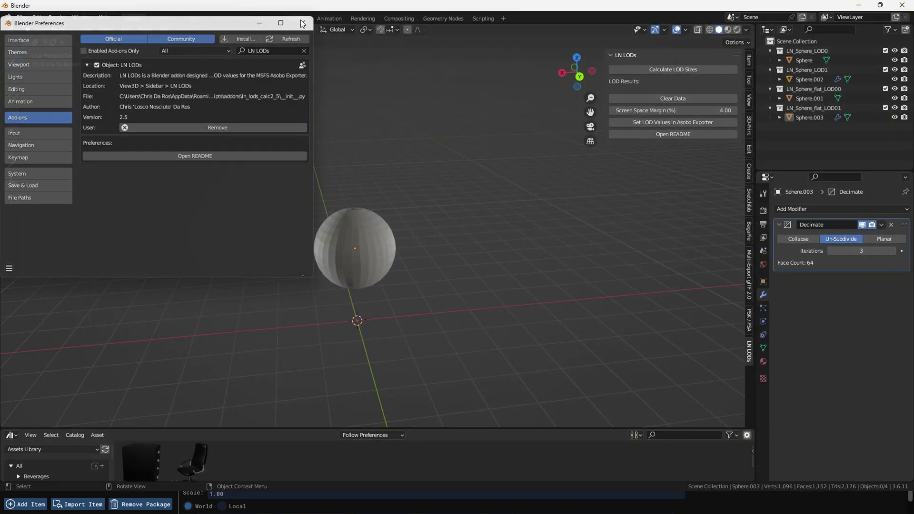
# - Close the preferences and collapse the four LN_Sphere LOD collections in the outliner
pyautogui.click(302, 22)
pyautogui.moveTo(772, 51); pyautogui.dragTo(771, 79)
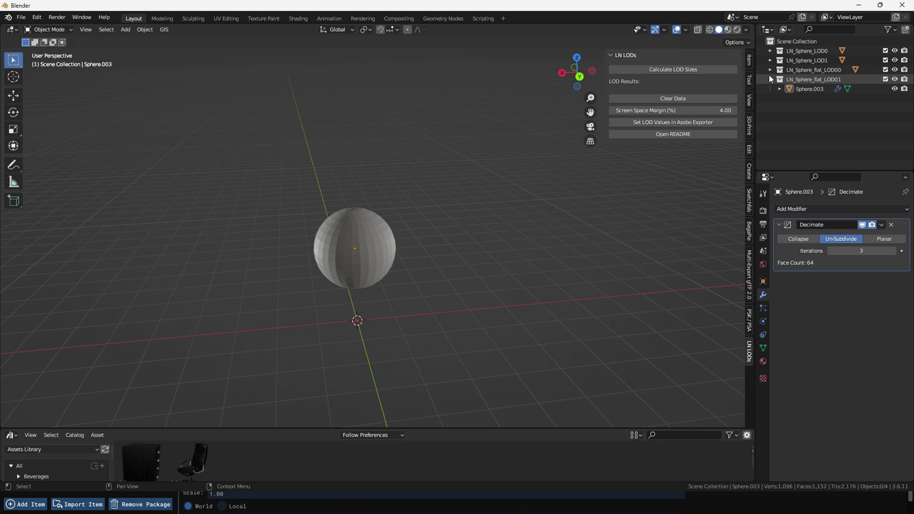
pyautogui.click(810, 89)
pyautogui.click(771, 79)
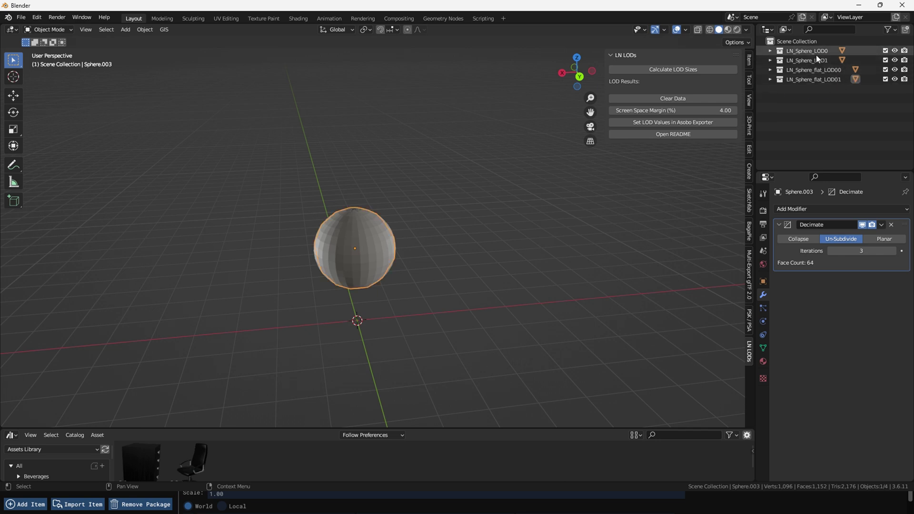
# - Clear the stored LN LODs data, select the sphere in the LN_Sphere_flat_LOD00 collection and calculate the LOD sizes
pyautogui.click(673, 170)
pyautogui.click(685, 98)
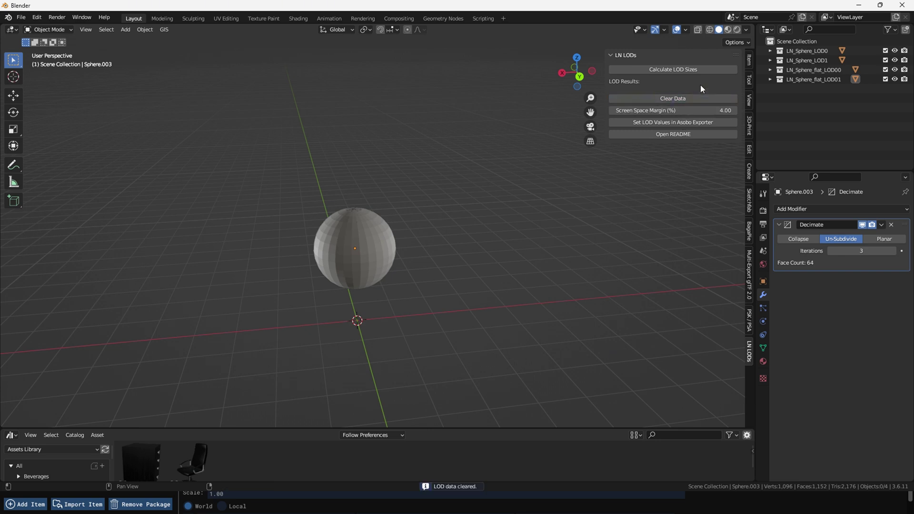
pyautogui.click(389, 224)
pyautogui.click(693, 70)
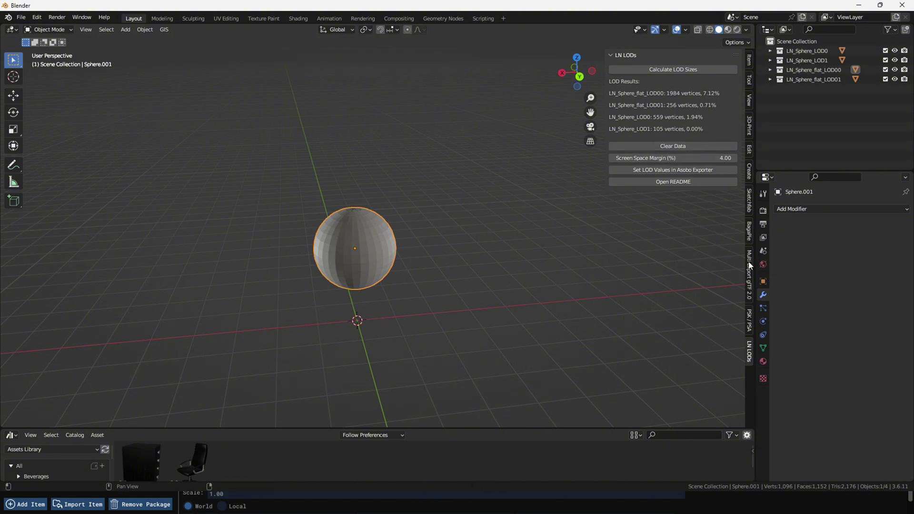
# - Transfer the calculated LOD values to the Asobo exporter and show them in a widened Multi-Export glTF 2.0 object list
pyautogui.click(675, 169)
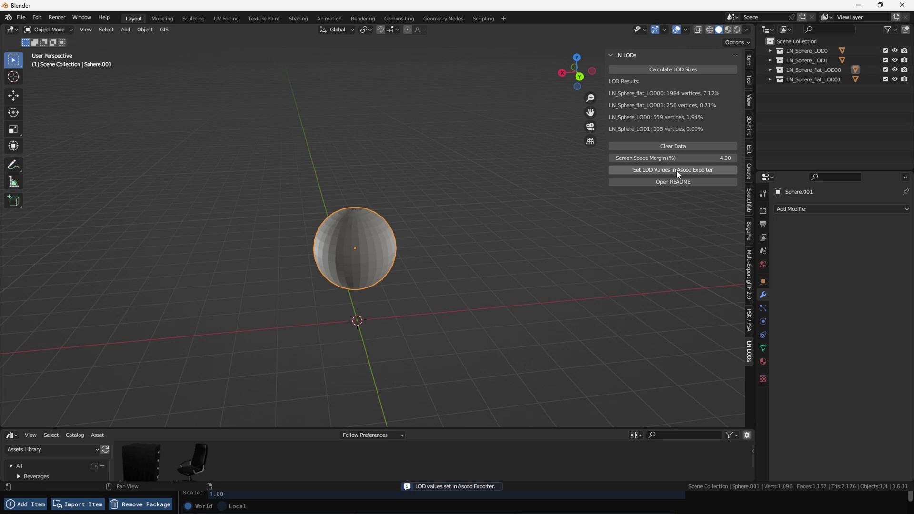
pyautogui.click(750, 262)
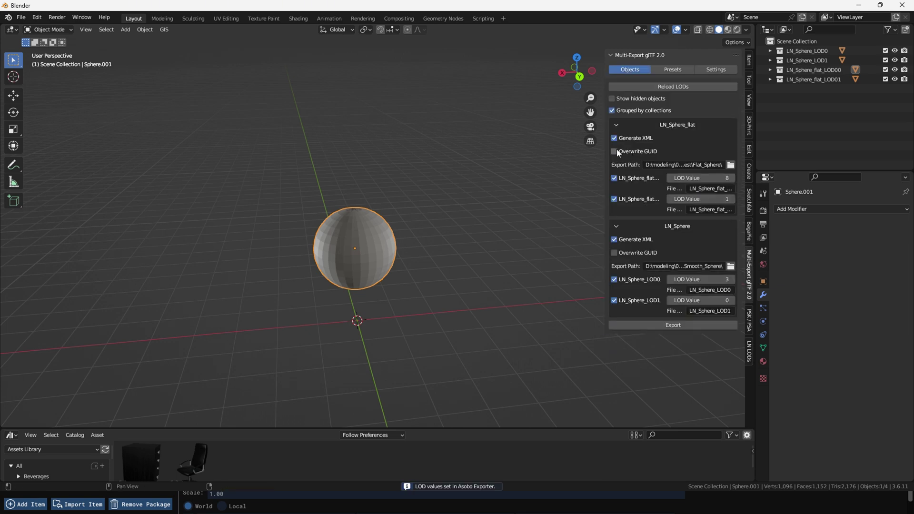
pyautogui.moveTo(607, 150); pyautogui.dragTo(438, 151)
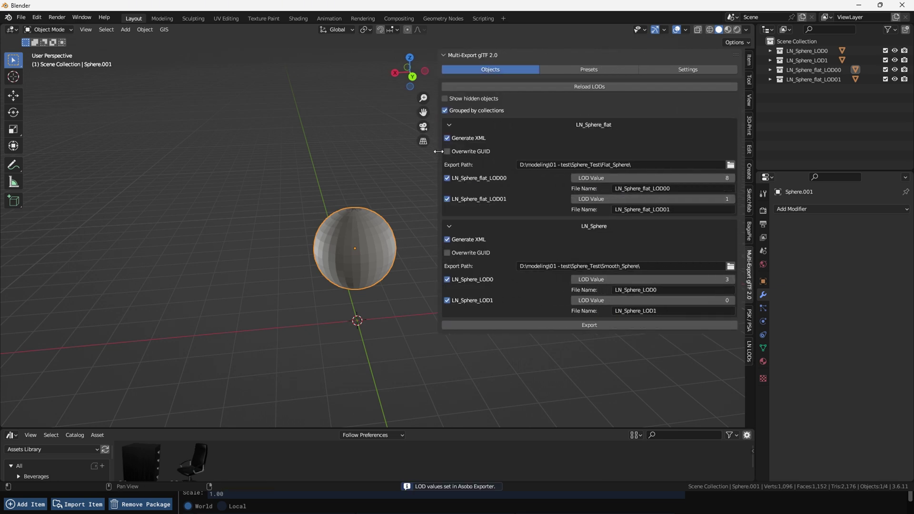
# - Turn the exporter's grouping by collections off and on again, and enable Generate XML for LN_Sphere_flat and LN_Sphere
pyautogui.click(446, 111)
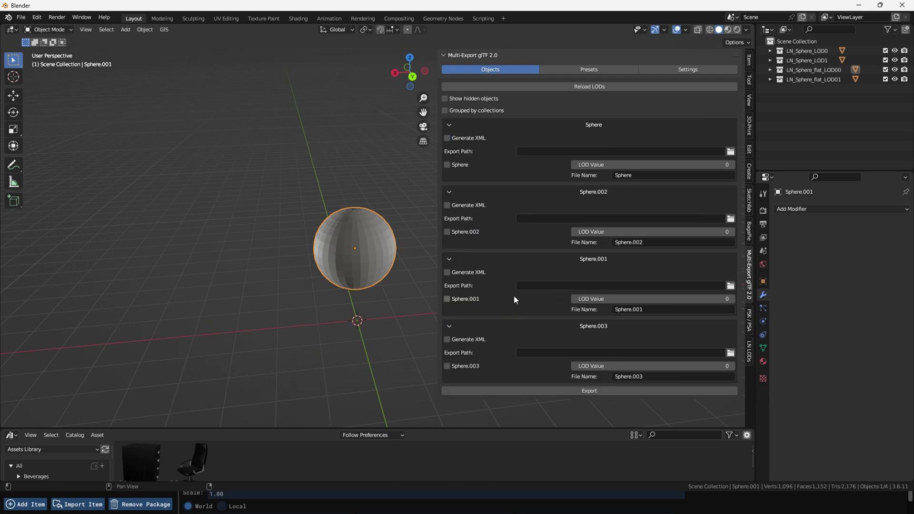
pyautogui.click(467, 111)
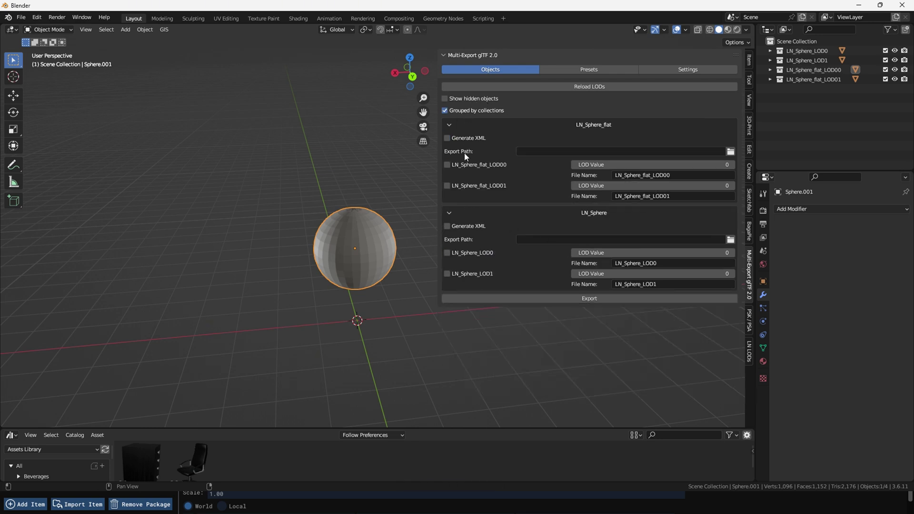
pyautogui.click(448, 138)
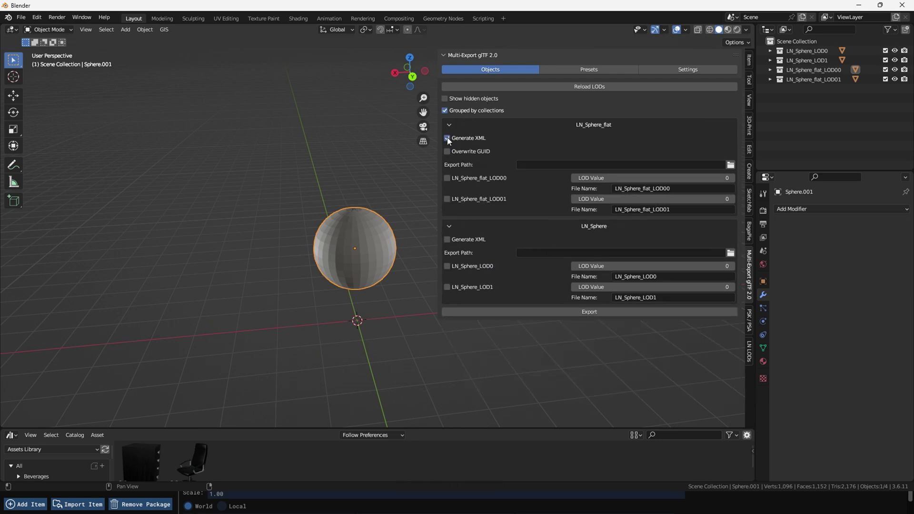
pyautogui.click(447, 240)
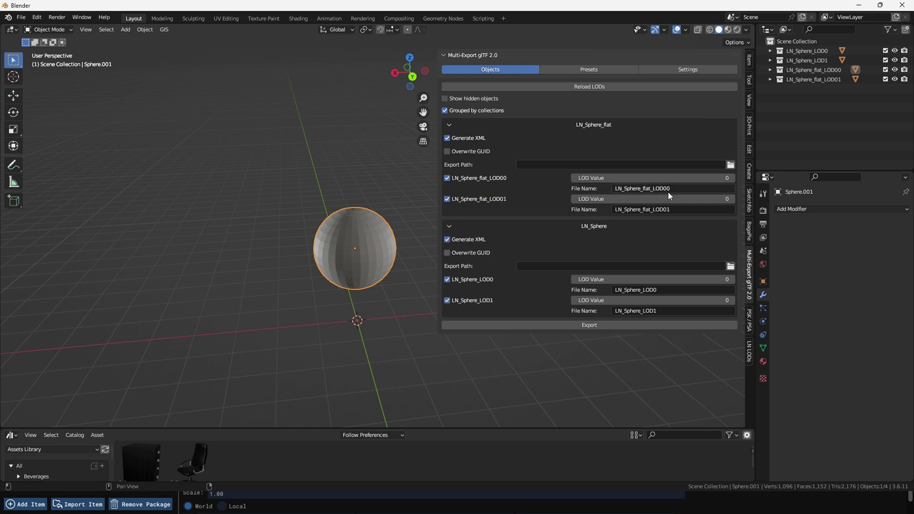
# - Set the LN_Sphere_flat export path to the recently used Flat_Sphere folder
pyautogui.click(731, 165)
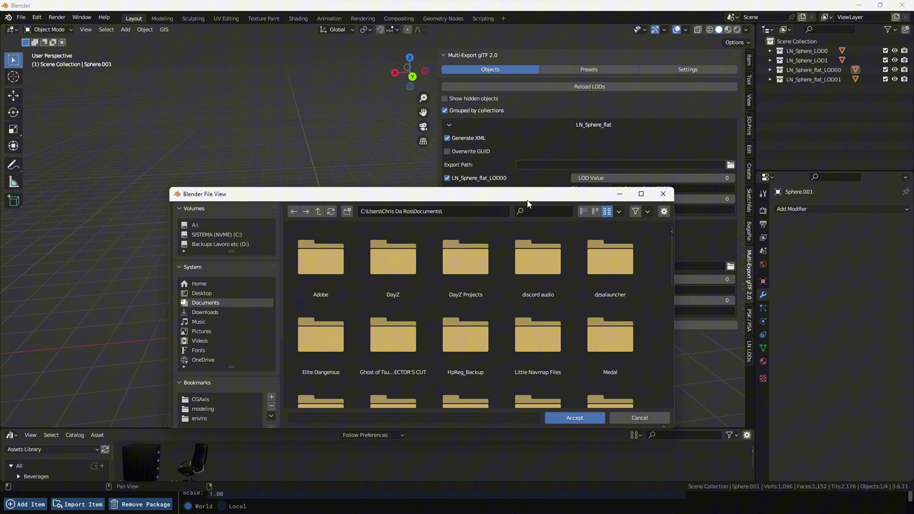
pyautogui.scroll(-3, 326, 295)
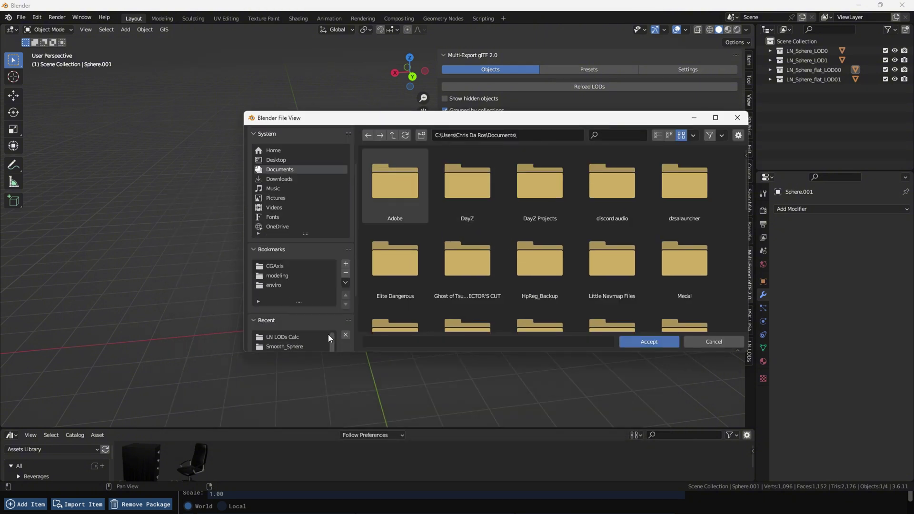
pyautogui.click(303, 339)
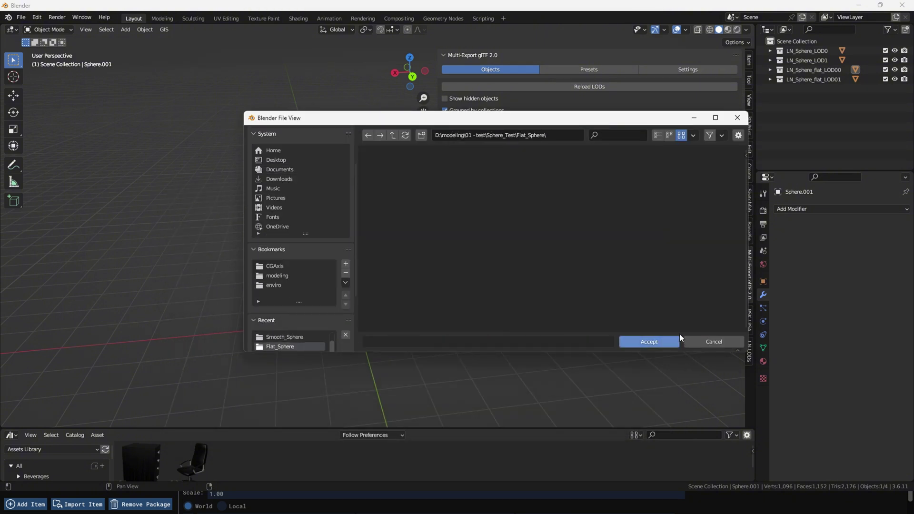
pyautogui.click(657, 341)
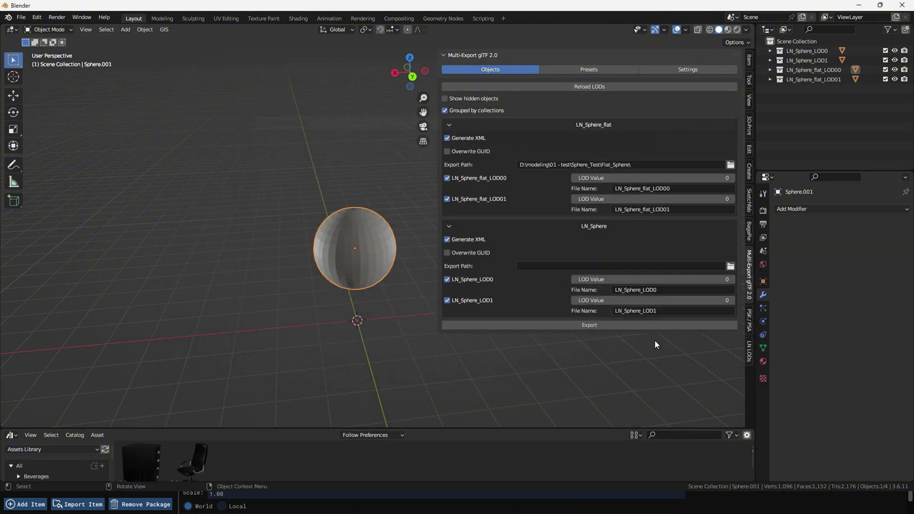
# - Set the LN_Sphere export path to the recently used Smooth_Sphere folder
pyautogui.click(731, 266)
pyautogui.scroll(-3, 310, 332)
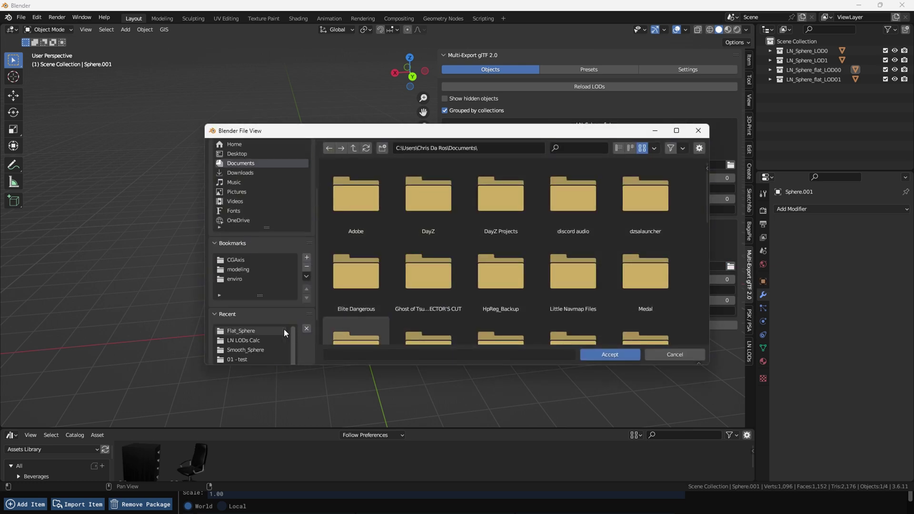
pyautogui.click(262, 350)
pyautogui.click(603, 352)
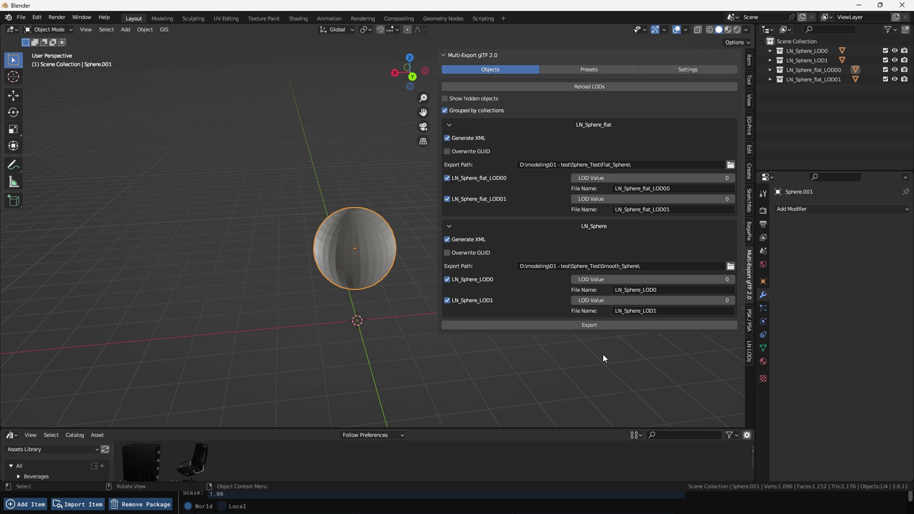
# - Clear and recalculate the LN LODs sizes, transfer them to the Asobo exporter and show the Multi-Export glTF 2.0 object list
pyautogui.click(750, 352)
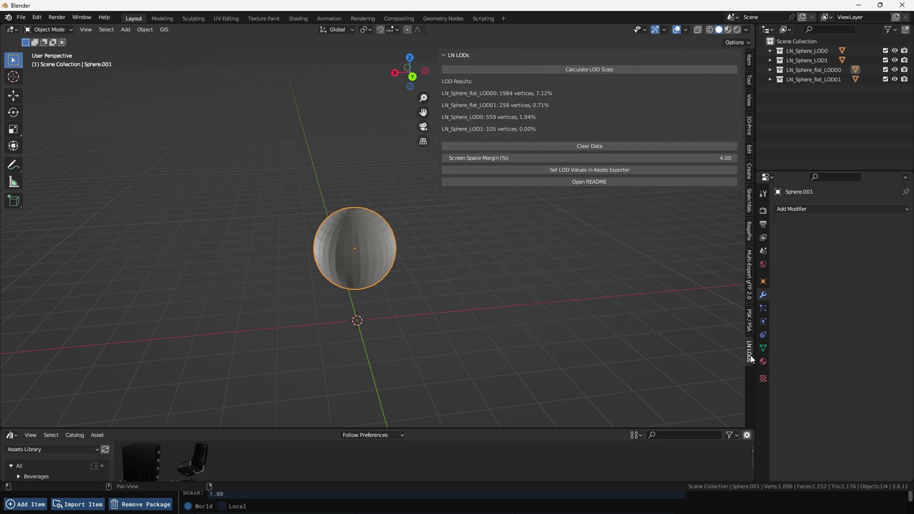
pyautogui.click(596, 144)
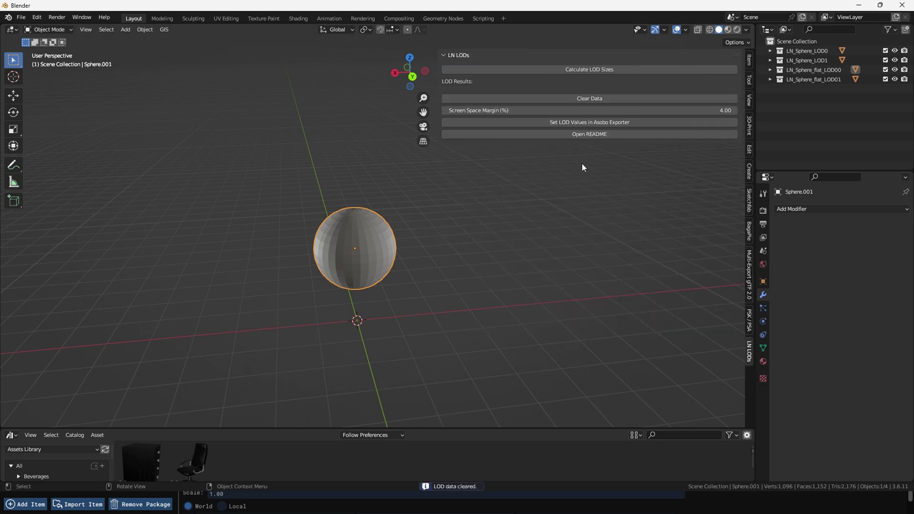
pyautogui.click(607, 69)
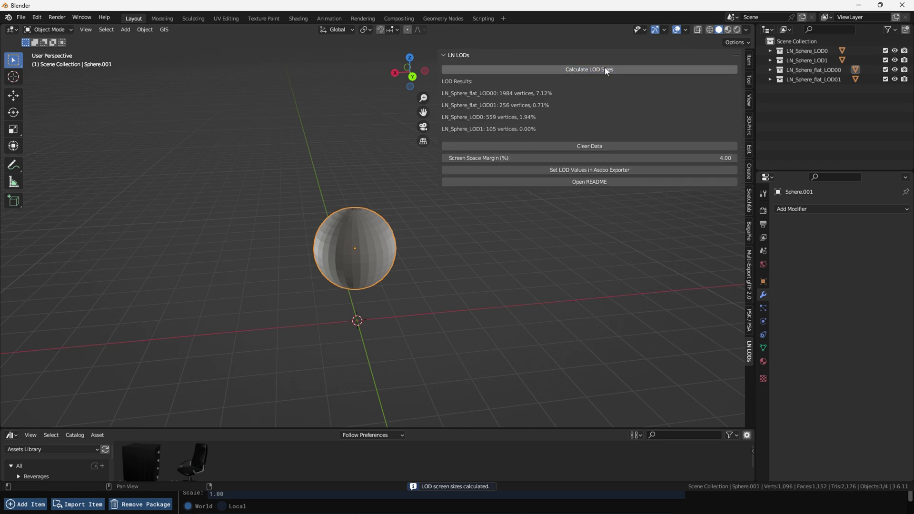
pyautogui.click(590, 172)
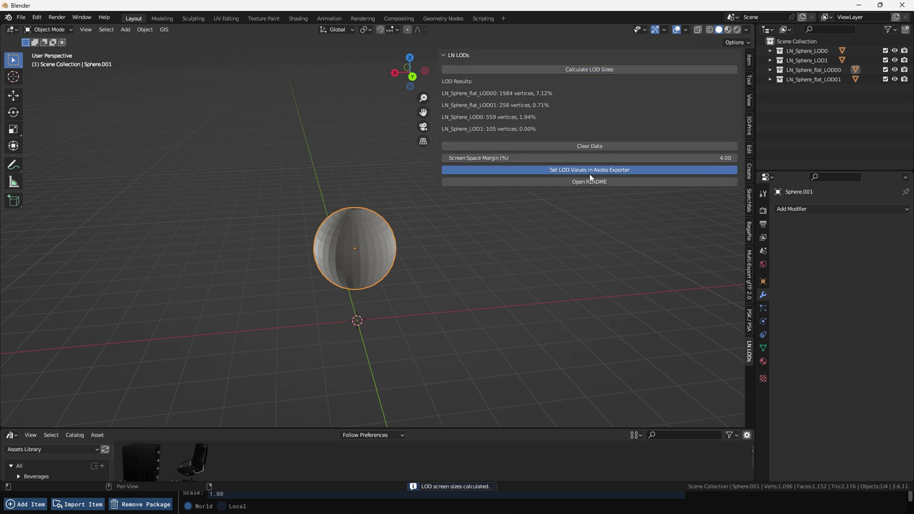
pyautogui.click(749, 276)
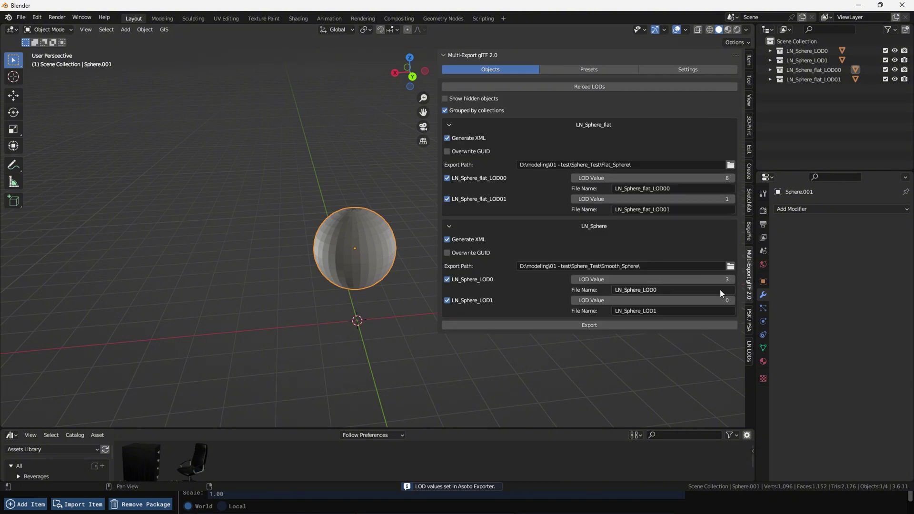
# - Set the LN LODs screen space margin to 80%, transfer the LOD values to the Asobo exporter and view them there
pyautogui.click(750, 346)
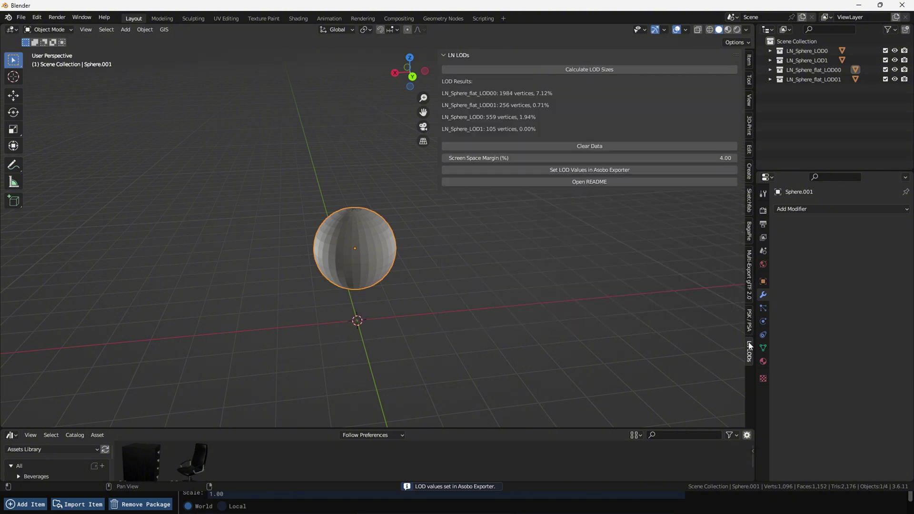
pyautogui.click(550, 158)
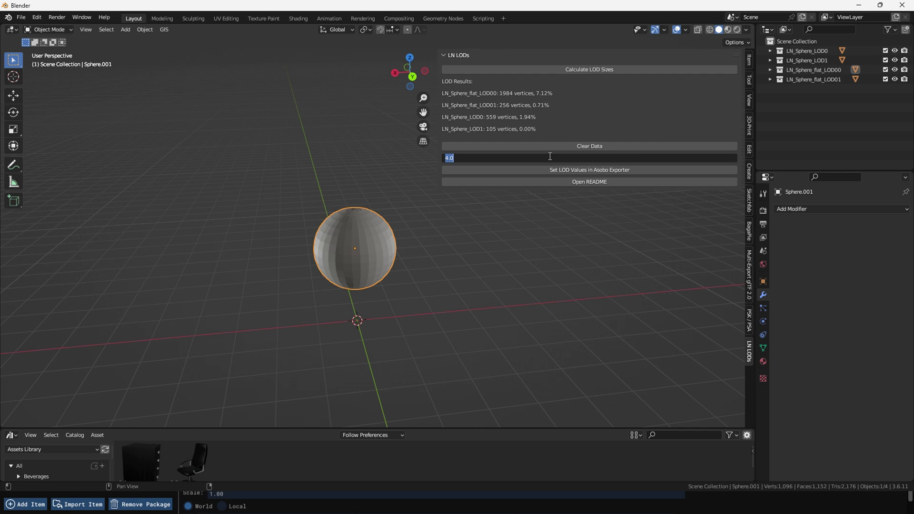
pyautogui.press('BackSpace')
pyautogui.write('80')
pyautogui.press('Return')
pyautogui.click(579, 170)
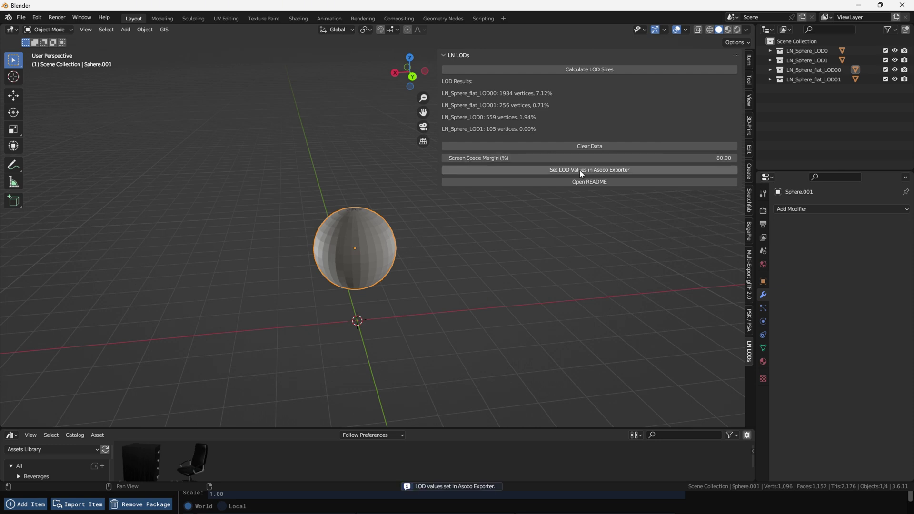
pyautogui.click(749, 276)
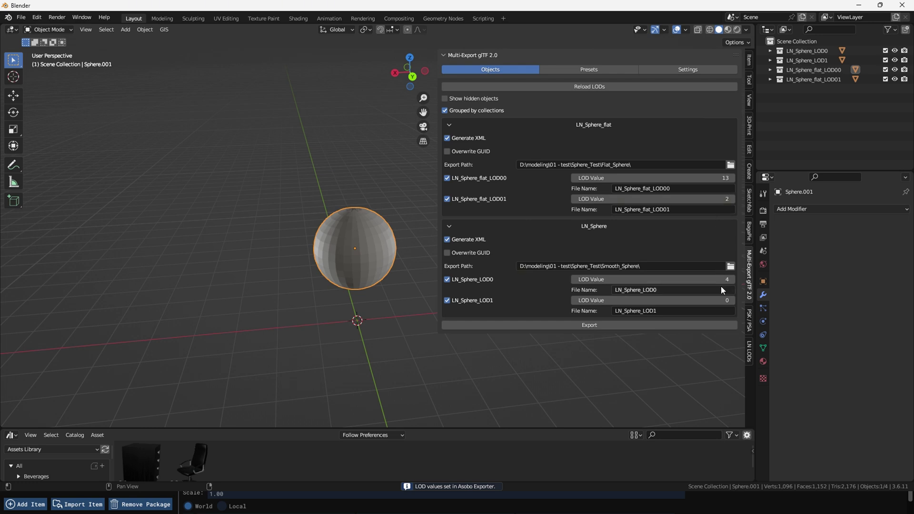
# - Set the LN LODs screen space margin to 2%, transfer the LOD values to the Asobo exporter and view them there
pyautogui.click(749, 344)
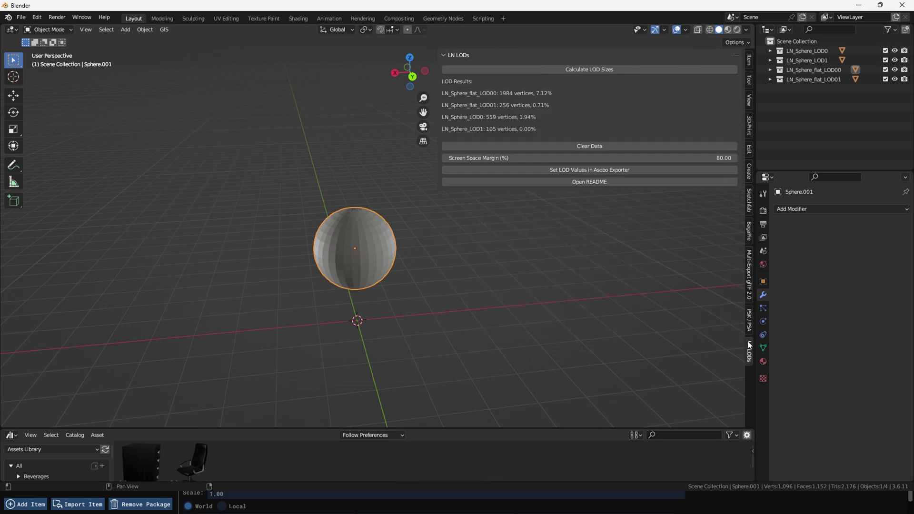
pyautogui.click(655, 157)
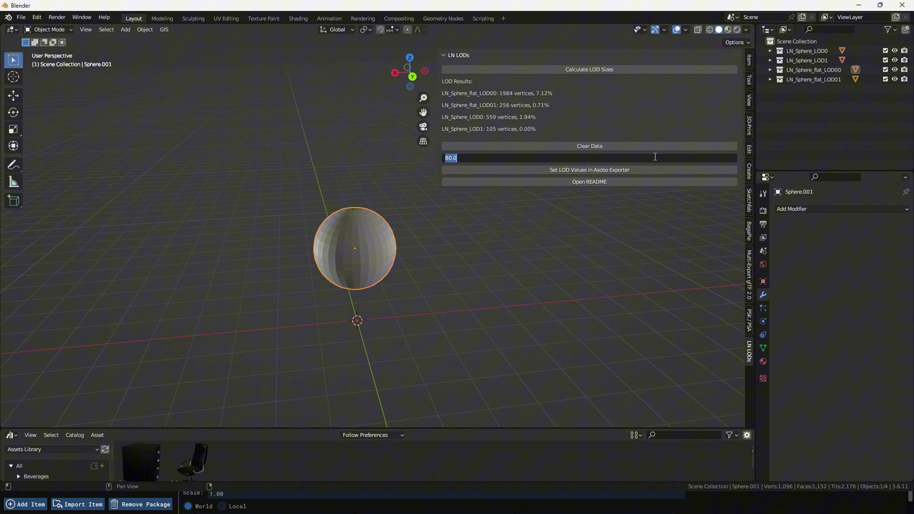
pyautogui.write('2')
pyautogui.press('Return')
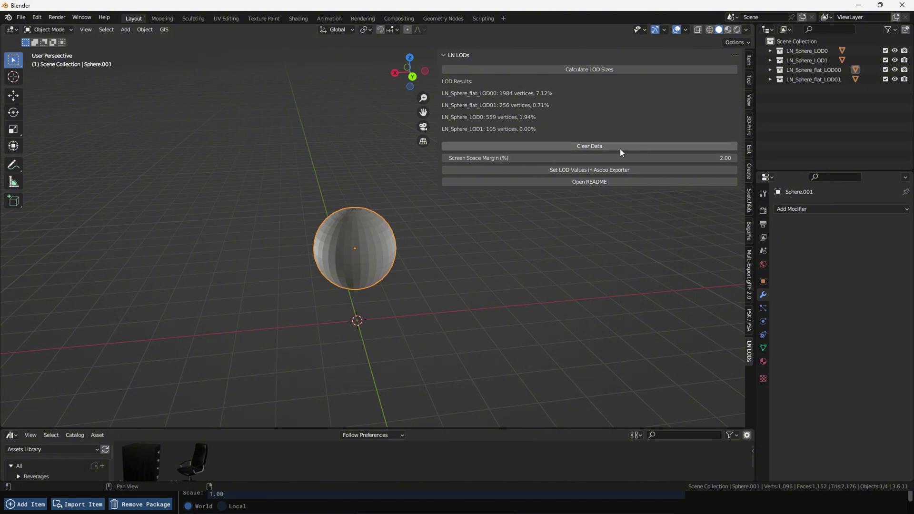
pyautogui.click(595, 173)
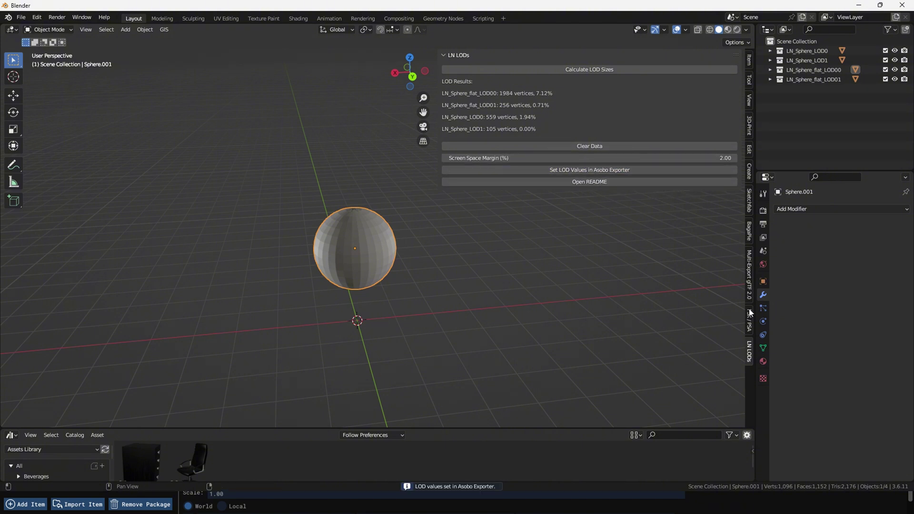
pyautogui.click(750, 269)
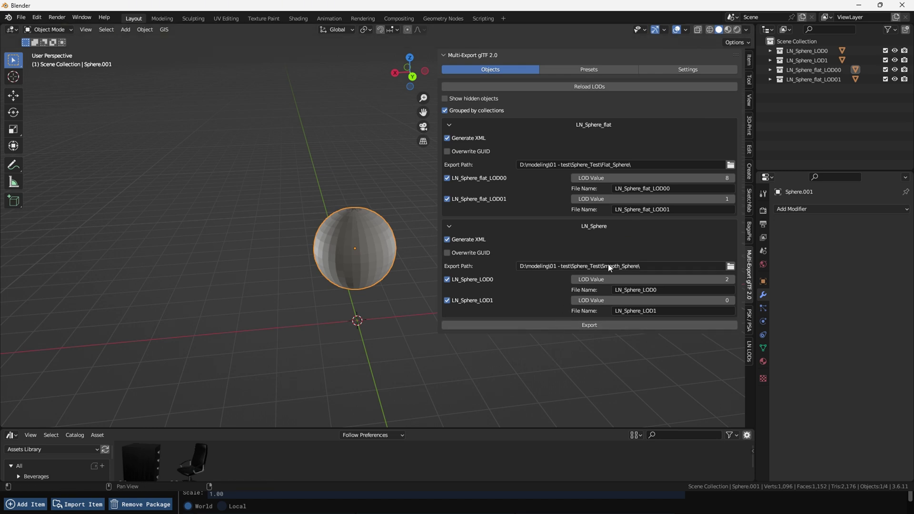
# - Export the sphere LODs and browse the exported files in the Flat_Sphere and Smooth_Sphere folders in File Explorer
pyautogui.click(571, 324)
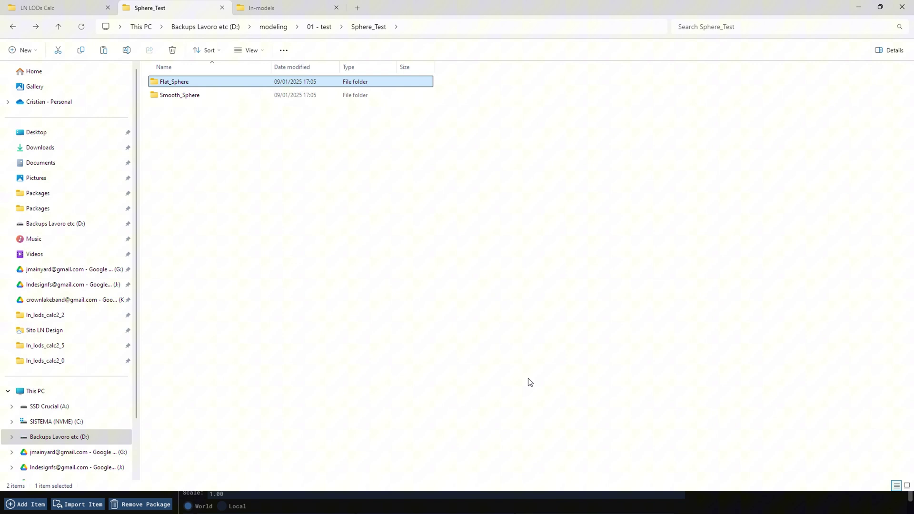
pyautogui.doubleClick(179, 82)
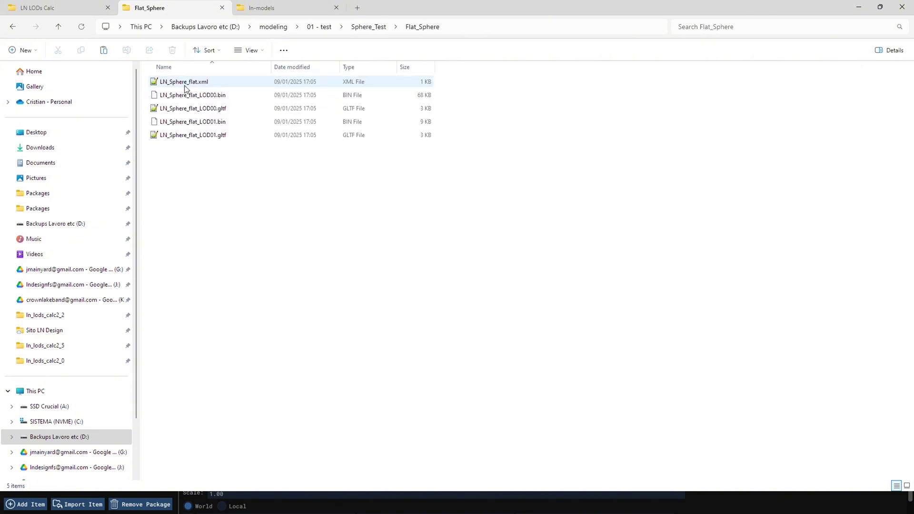
pyautogui.click(184, 85)
pyautogui.hotkey('alt', 'Left')
pyautogui.doubleClick(198, 96)
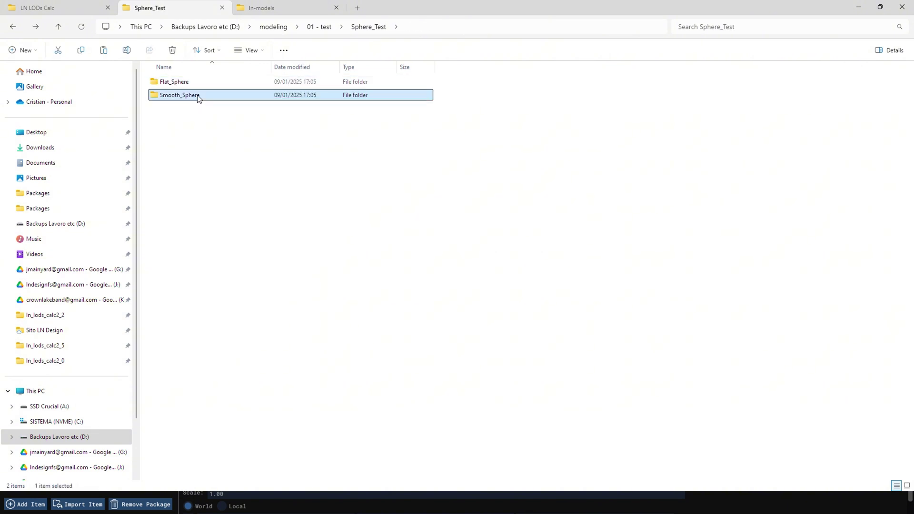
# - Open LN_Sphere.xml in Notepad++, check the minSize value of LN_Sphere_LOD0 and put the editor away
pyautogui.doubleClick(193, 83)
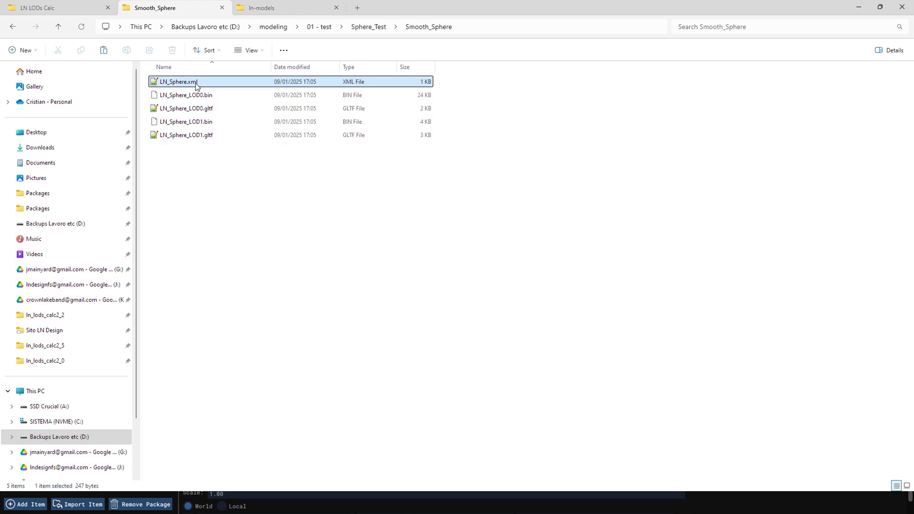
pyautogui.doubleClick(144, 79)
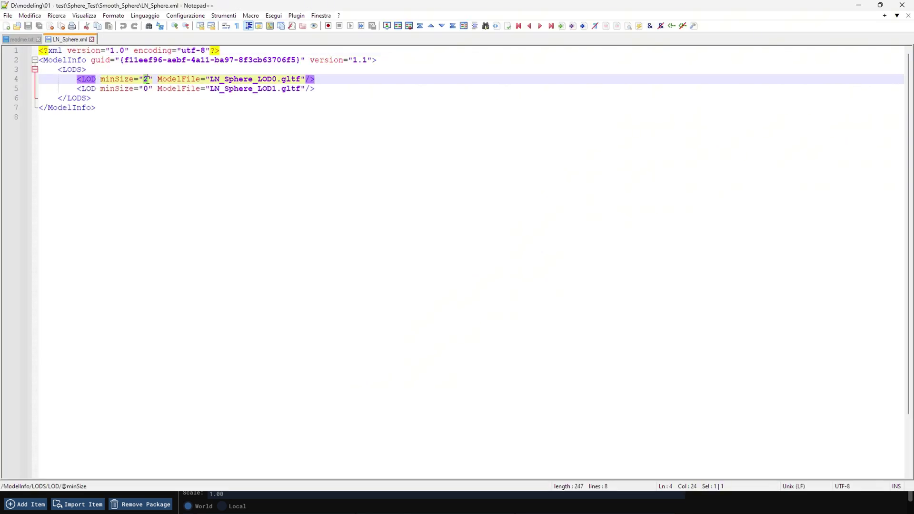
pyautogui.click(859, 5)
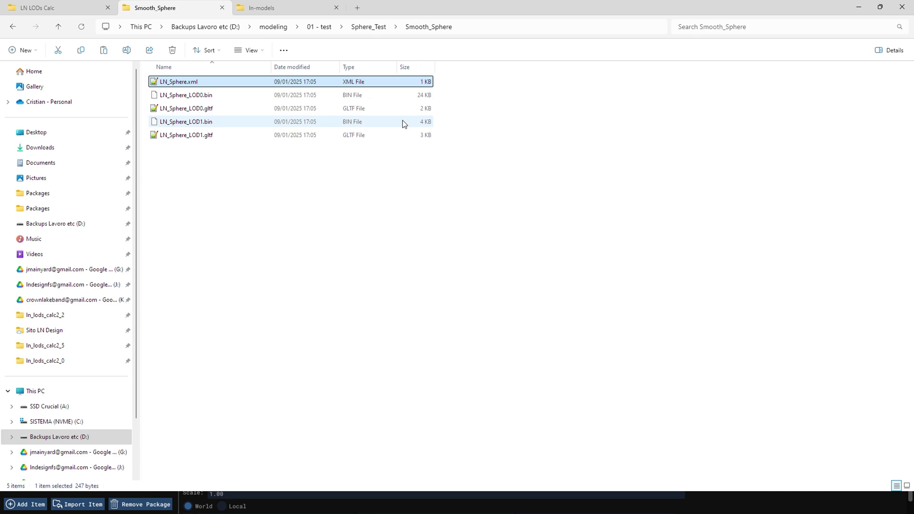
# - Open LN_Sphere_flat.xml from the Flat_Sphere folder, check the LN_Sphere_flat_LOD00 minSize value, close the editor and return to the Sphere_Test folder
pyautogui.hotkey('alt', 'Up')
pyautogui.doubleClick(196, 83)
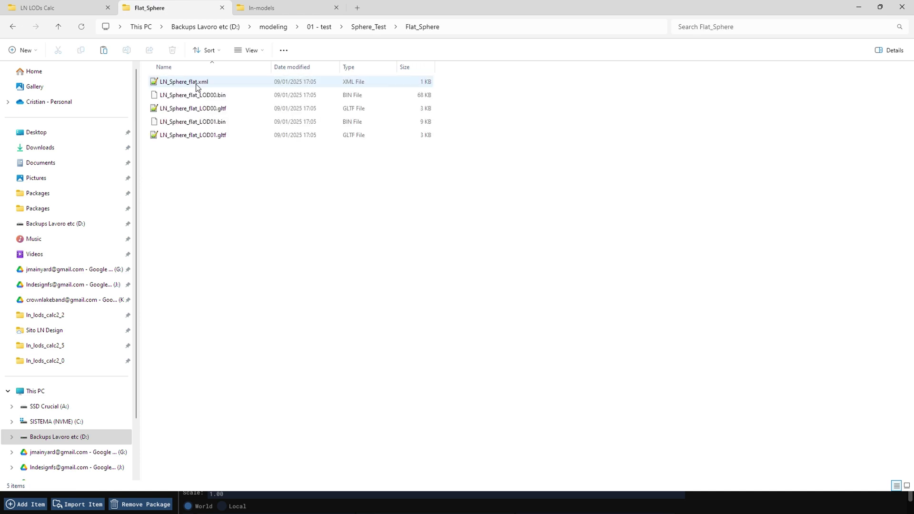
pyautogui.doubleClick(201, 83)
pyautogui.doubleClick(146, 79)
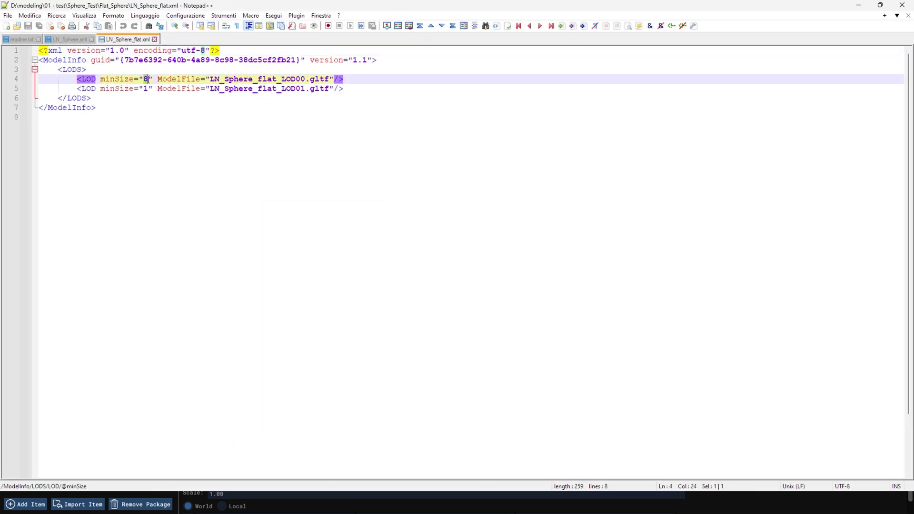
pyautogui.click(902, 5)
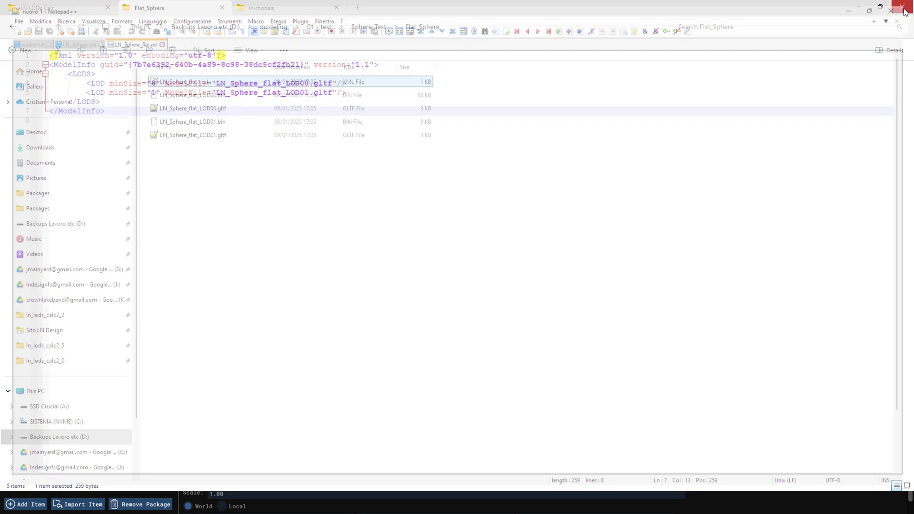
pyautogui.click(449, 131)
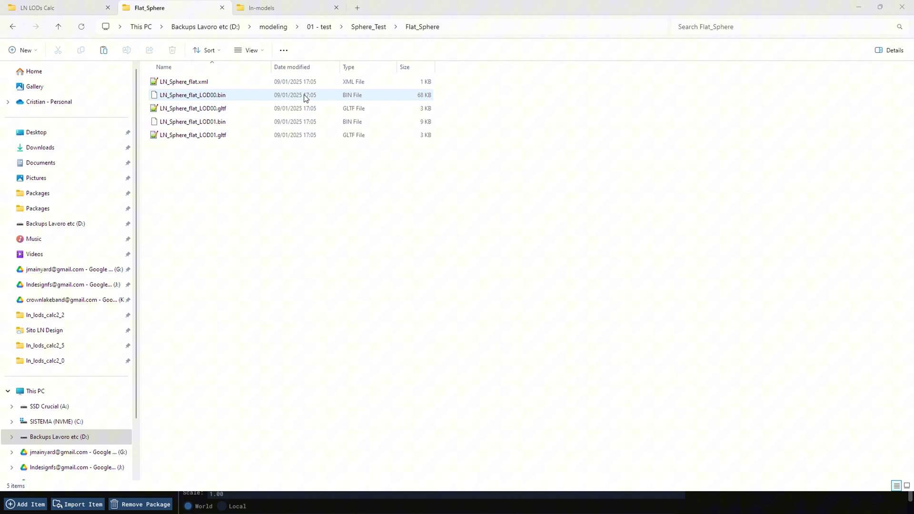
pyautogui.hotkey('alt', 'Left')
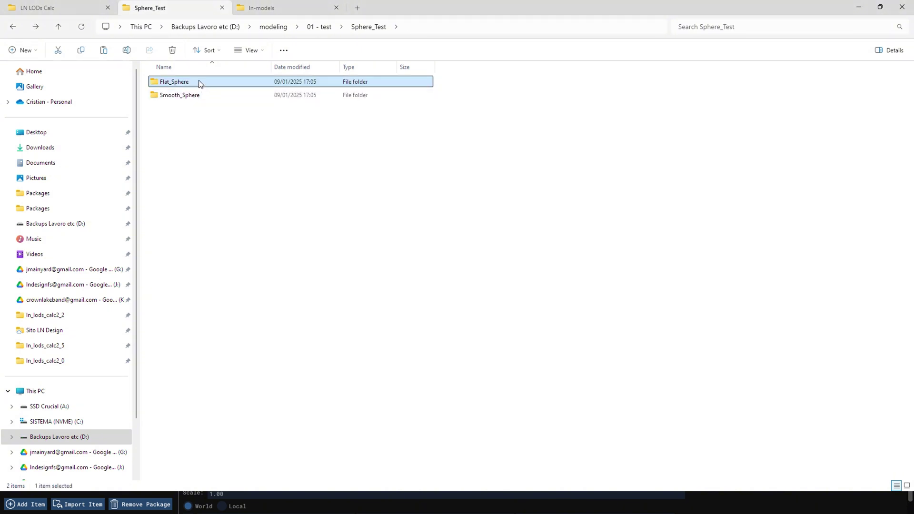
pyautogui.keyDown('shift'); pyautogui.click(199, 97); pyautogui.keyUp('shift')
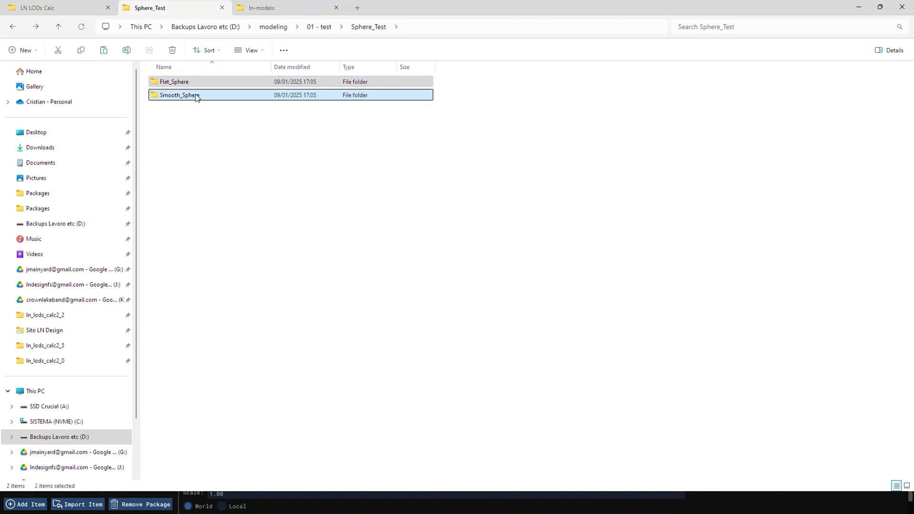
pyautogui.rightClick(197, 96)
pyautogui.click(350, 167)
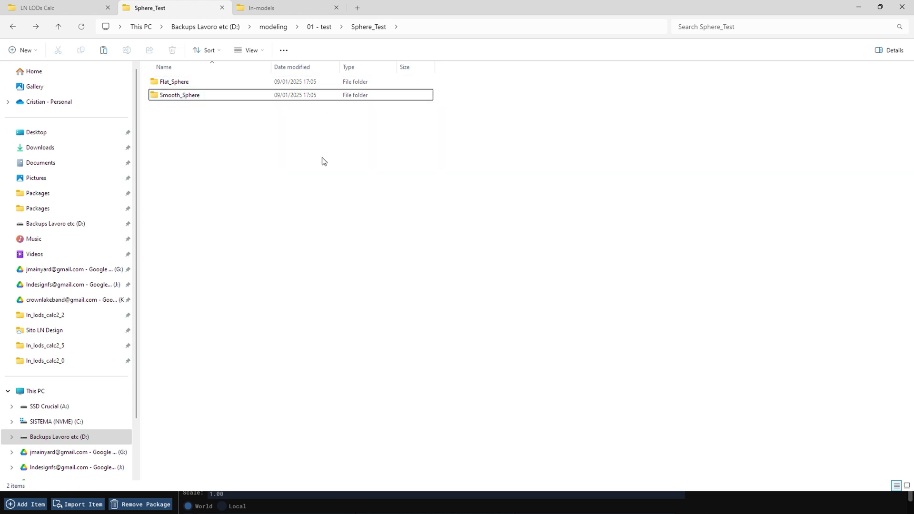
# - Copy the Flat_Sphere and Smooth_Sphere folders from Sphere_Test into the ln-models folder of the test scenery's package sources
pyautogui.click(173, 84)
pyautogui.keyDown('shift'); pyautogui.click(174, 95); pyautogui.keyUp('shift')
pyautogui.rightClick(176, 98)
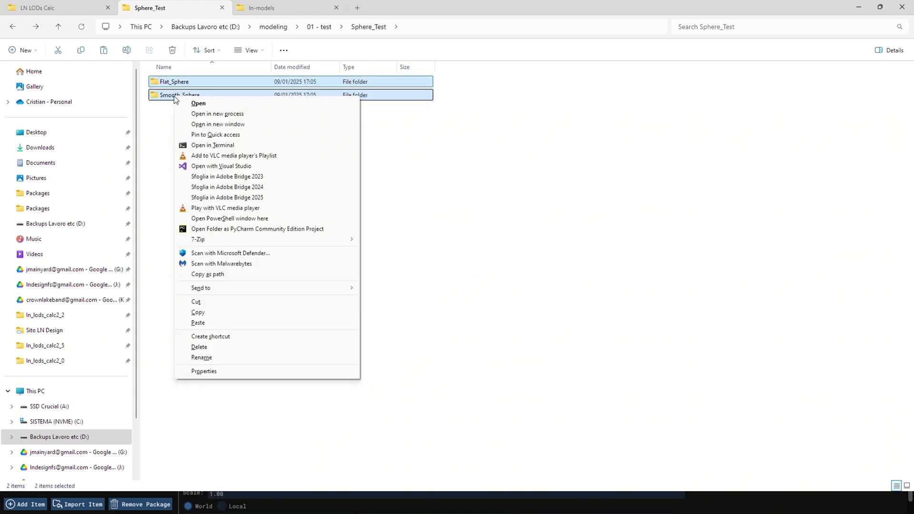
pyautogui.click(208, 316)
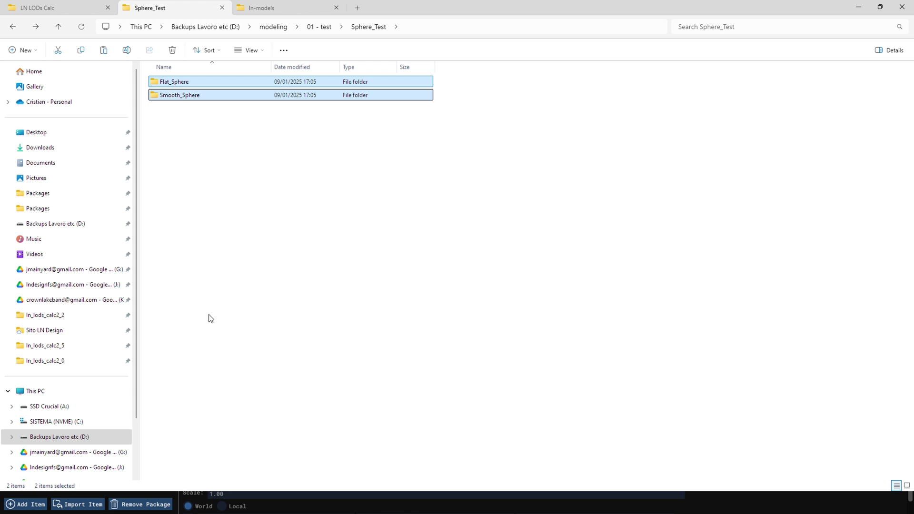
pyautogui.click(298, 8)
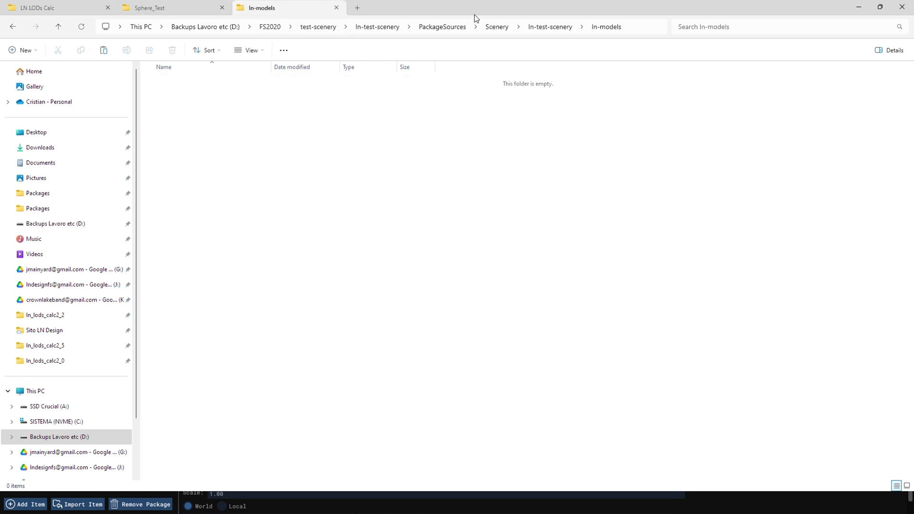
pyautogui.click(647, 28)
pyautogui.click(732, 200)
pyautogui.rightClick(315, 169)
pyautogui.rightClick(276, 263)
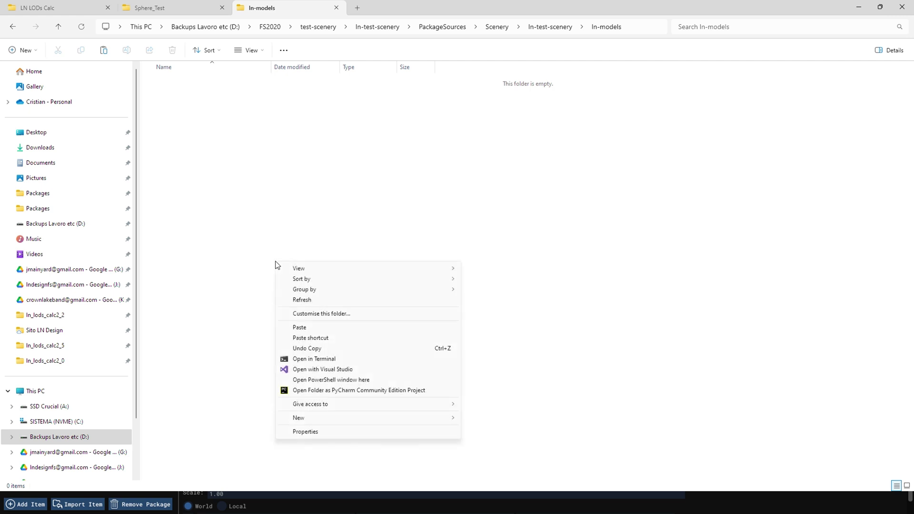
pyautogui.click(329, 328)
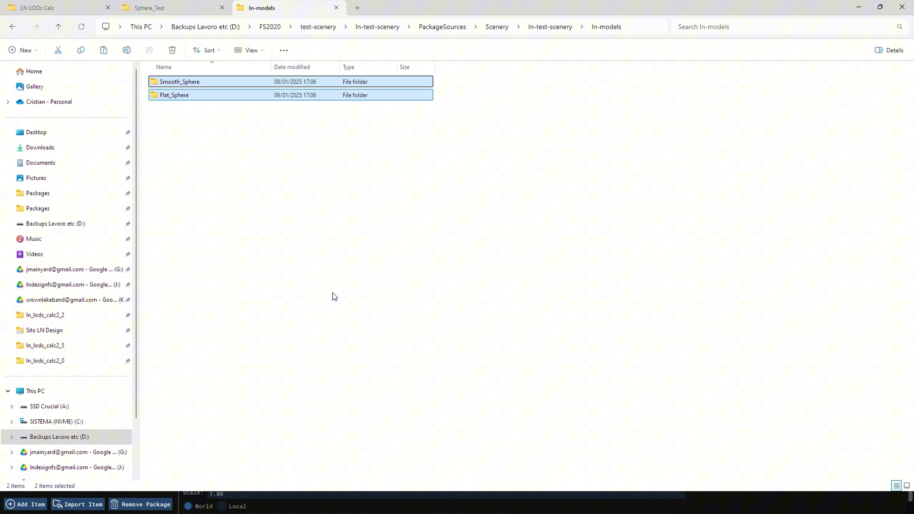
# - Check the pasted sphere folders in ln-models by opening Smooth_Sphere and going back
pyautogui.click(326, 263)
pyautogui.doubleClick(210, 86)
pyautogui.hotkey('alt', 'Left')
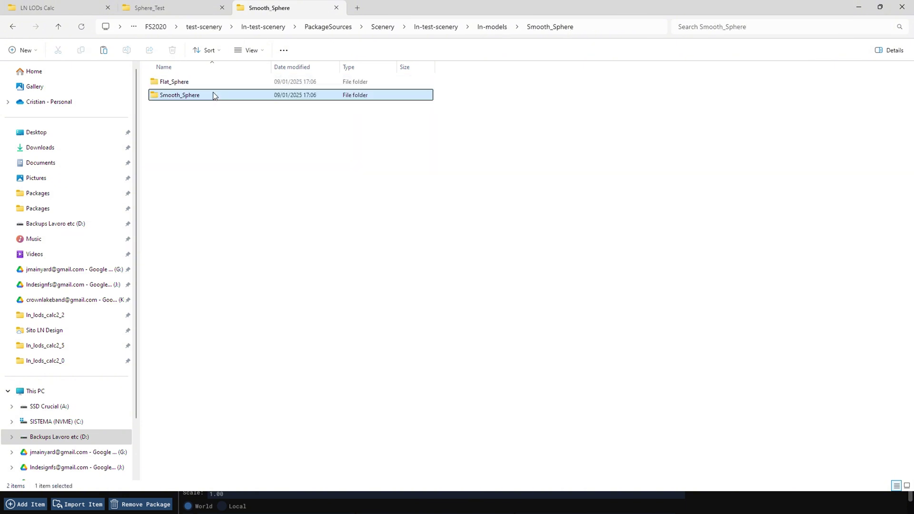
pyautogui.doubleClick(197, 95)
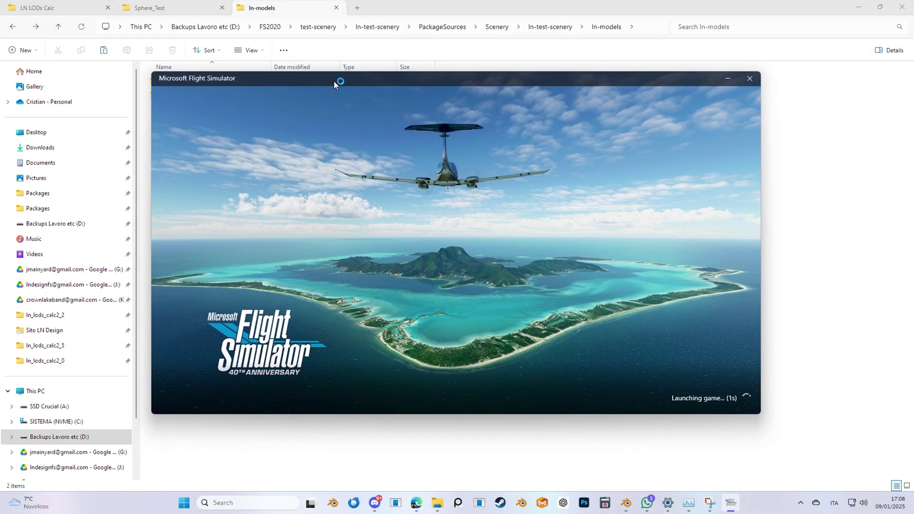
# - Switch to Microsoft Flight Simulator and set runway 01 of VATH Daulat Beg Oldi as the departure on the World Map
pyautogui.moveTo(335, 81); pyautogui.dragTo(358, 91)
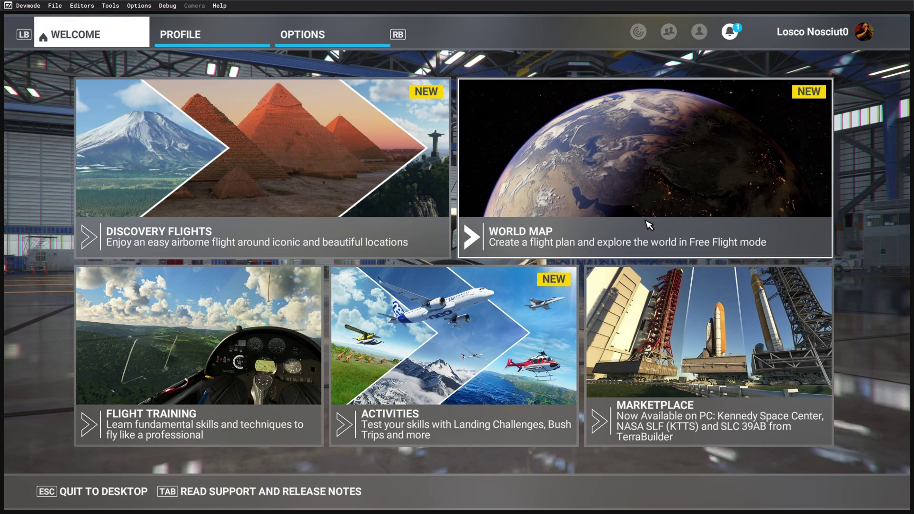
pyautogui.click(743, 231)
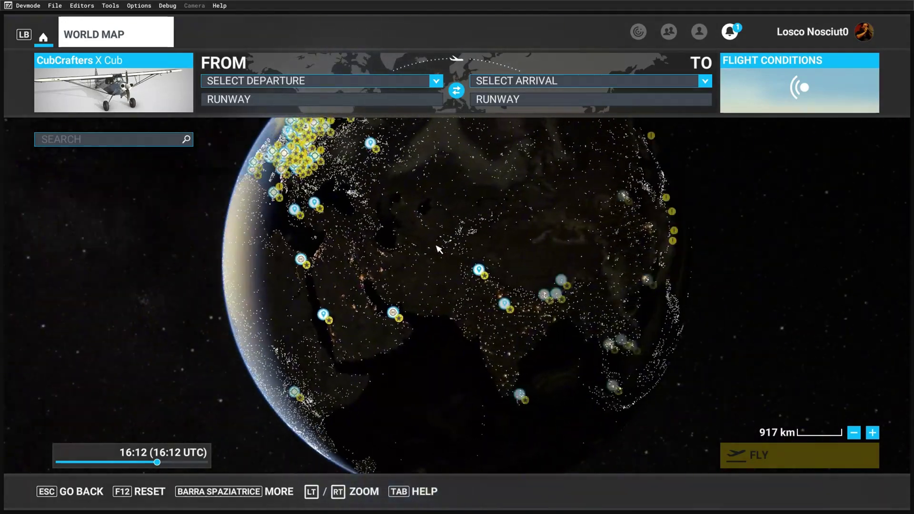
pyautogui.scroll(10, 458, 265)
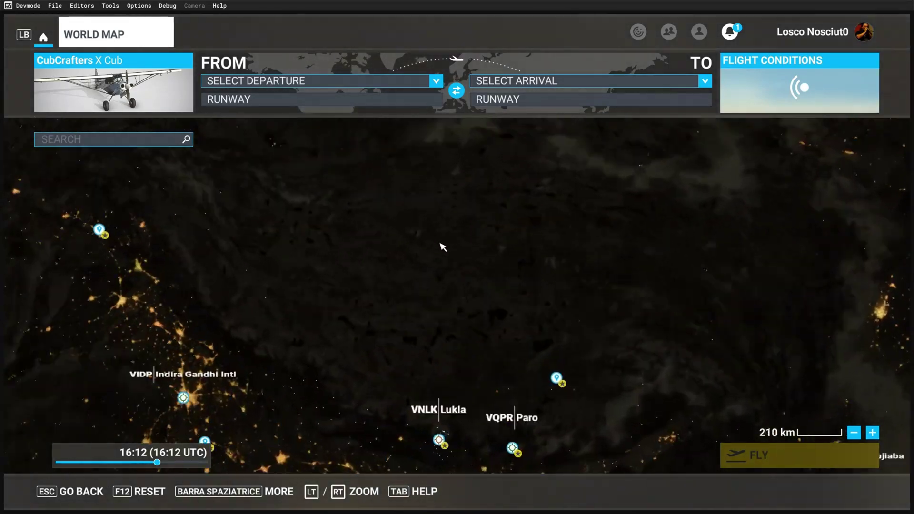
pyautogui.moveTo(366, 245); pyautogui.dragTo(506, 298)
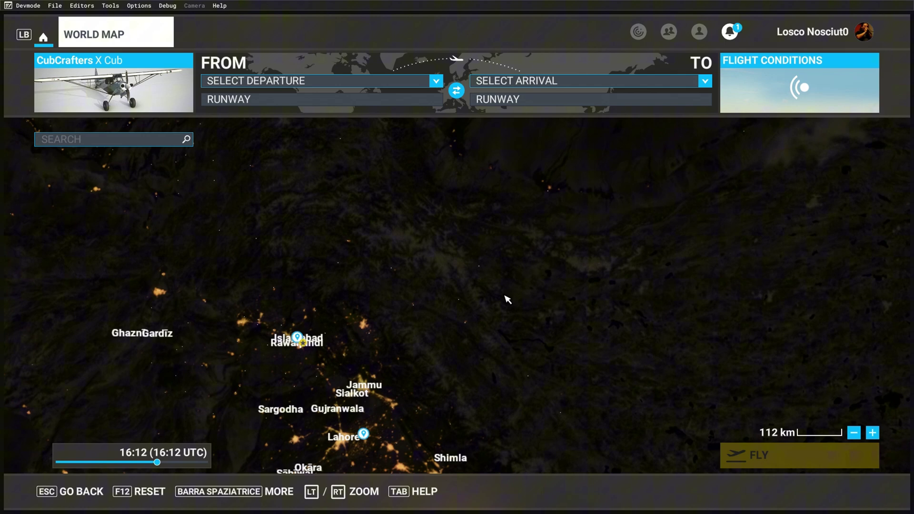
pyautogui.scroll(3, 501, 257)
pyautogui.scroll(5, 547, 255)
pyautogui.scroll(2, 669, 245)
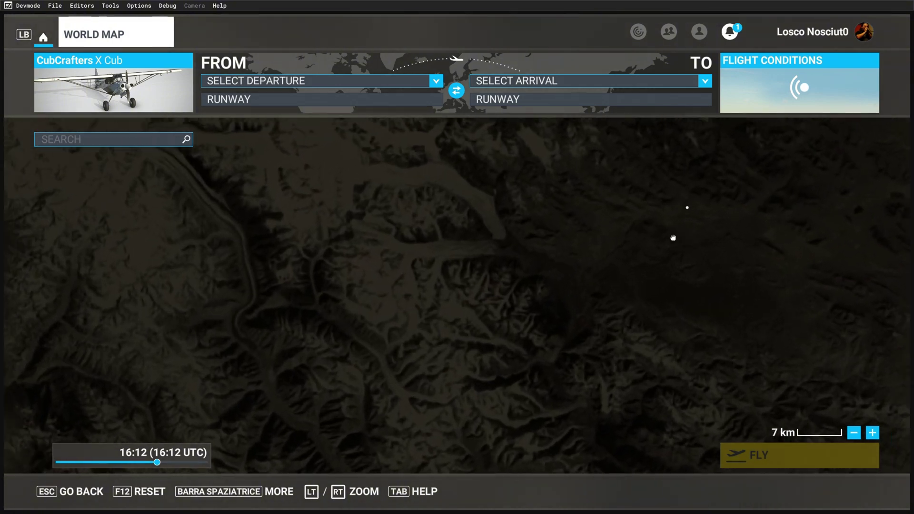
pyautogui.scroll(3, 654, 247)
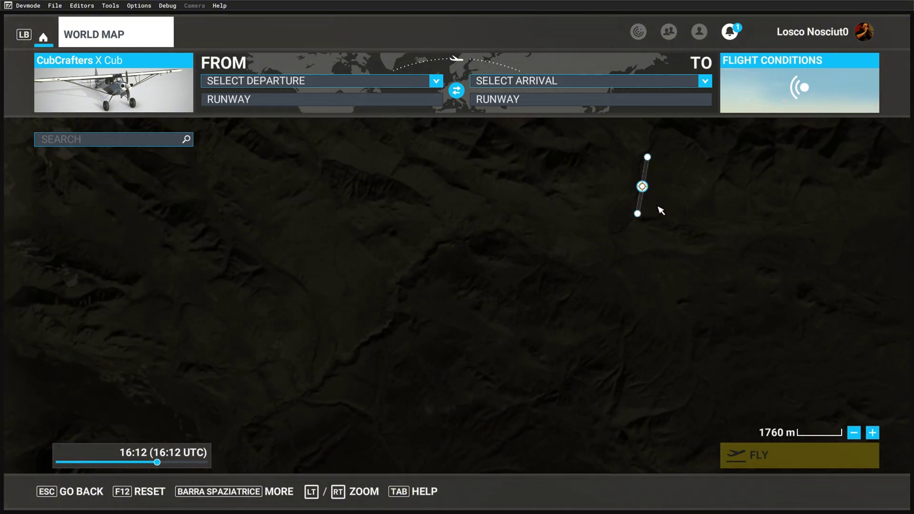
pyautogui.moveTo(659, 208); pyautogui.dragTo(644, 233)
pyautogui.click(626, 233)
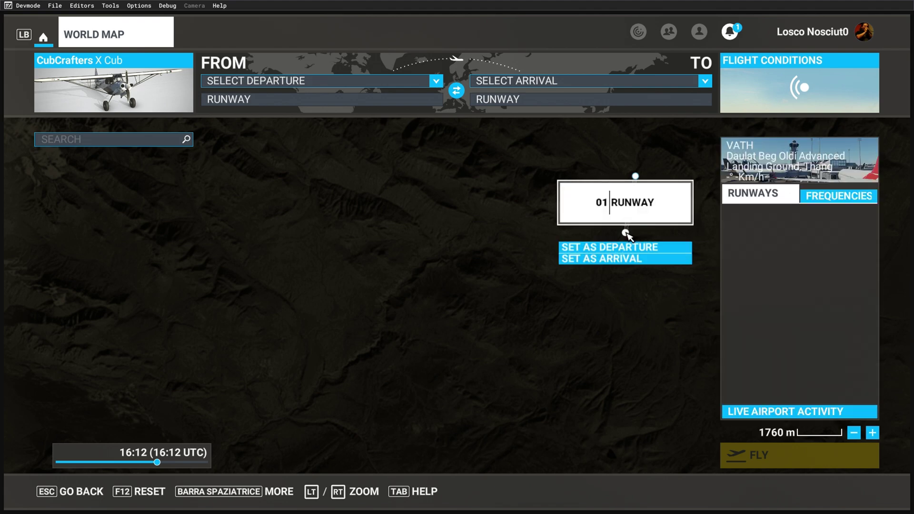
pyautogui.click(640, 248)
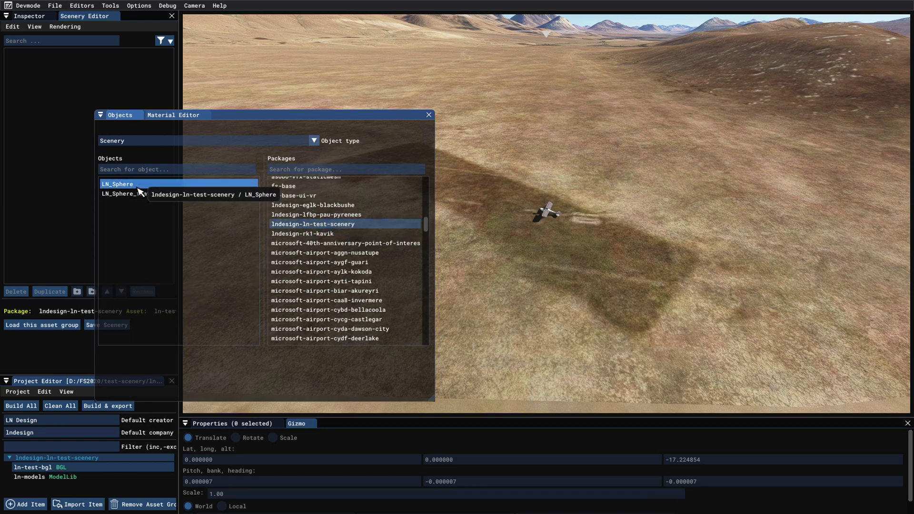
# - Add the LN_Sphere and LN_Sphere_flat objects from the lndesign-ln-test-scenery package to the scenery
pyautogui.click(142, 195)
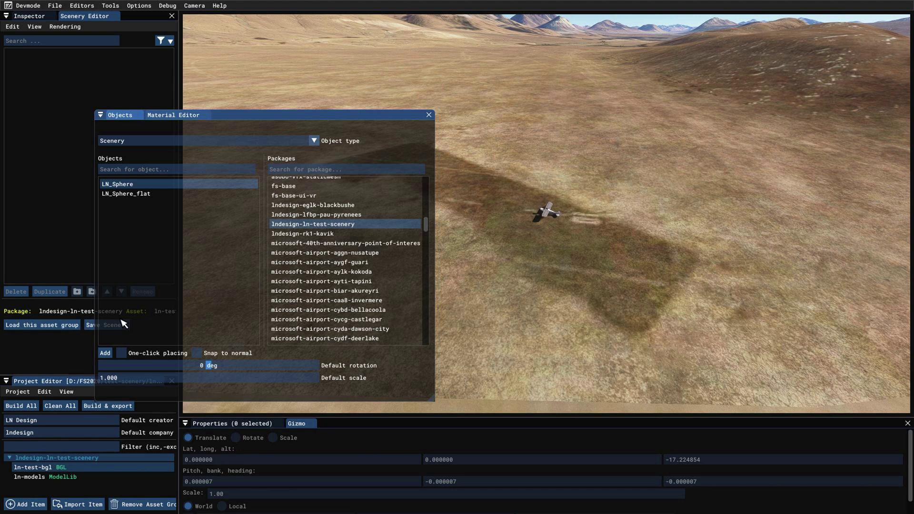
pyautogui.click(105, 353)
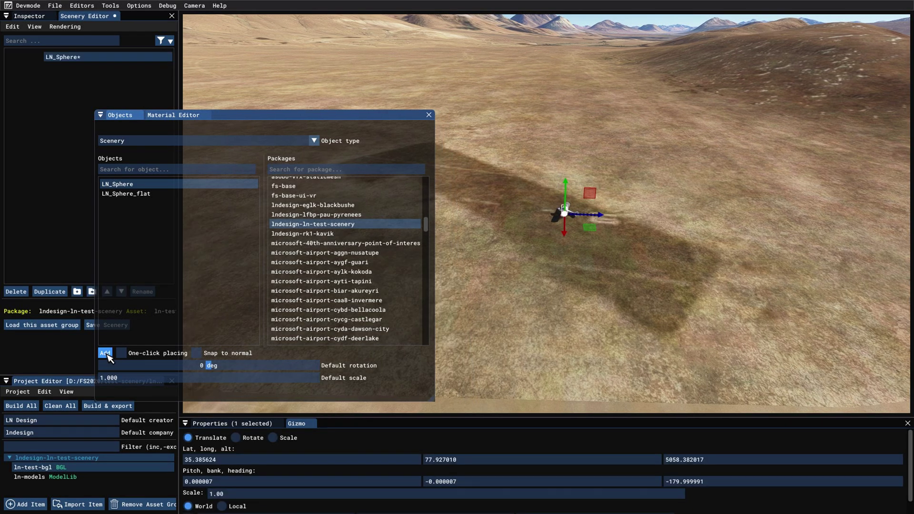
pyautogui.click(126, 193)
pyautogui.click(105, 353)
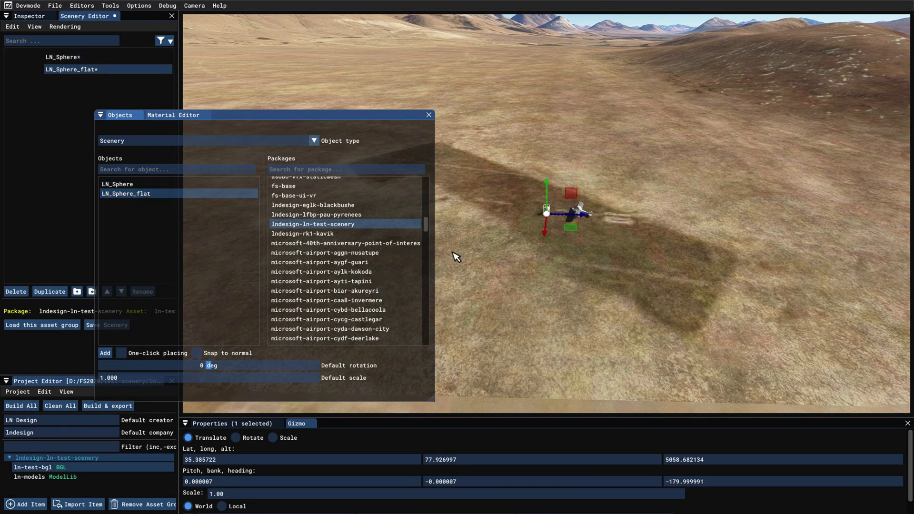
# - Move LN_Sphere and LN_Sphere_flat away from the parked aircraft so they float side by side over open ground, close the Objects window and deselect them
pyautogui.click(581, 214)
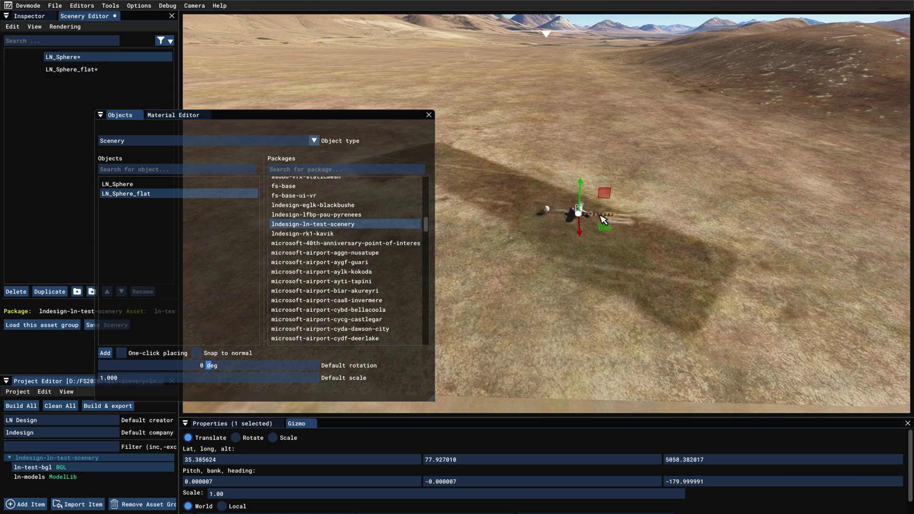
pyautogui.moveTo(600, 220); pyautogui.dragTo(441, 214)
pyautogui.click(647, 212)
pyautogui.press('a')
pyautogui.moveTo(720, 215); pyautogui.dragTo(525, 243)
pyautogui.press('a')
pyautogui.click(429, 115)
pyautogui.press('w')
pyautogui.moveTo(552, 18)
pyautogui.press('a')
pyautogui.press('a')
pyautogui.press('w')
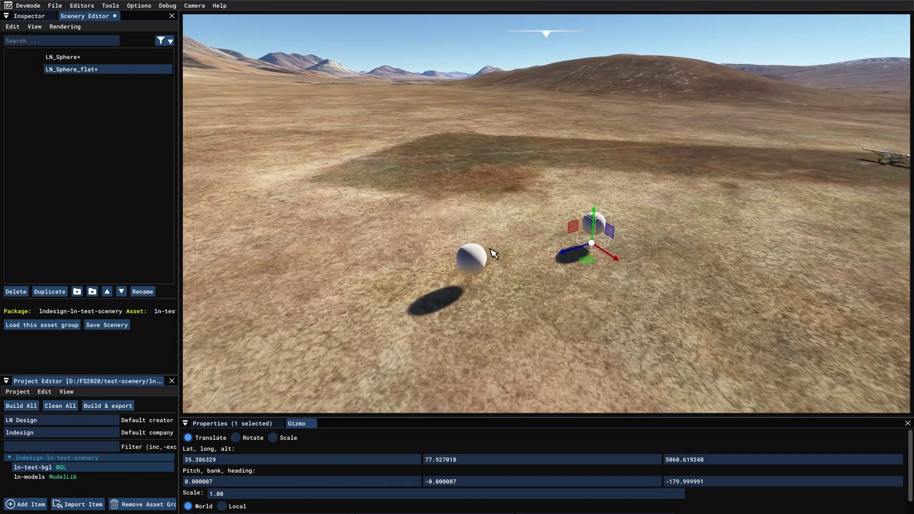
pyautogui.press('s')
pyautogui.click(543, 388)
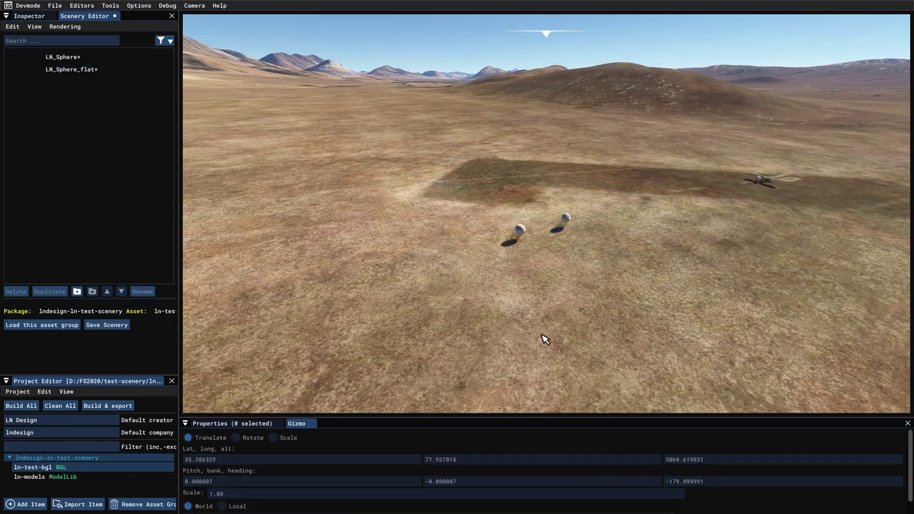
# - Turn on model LOD debugging for the scene and enable the LOD Limits: vertices read-out
pyautogui.press('s')
pyautogui.moveTo(546, 265); pyautogui.dragTo(546, 170)
pyautogui.press('s')
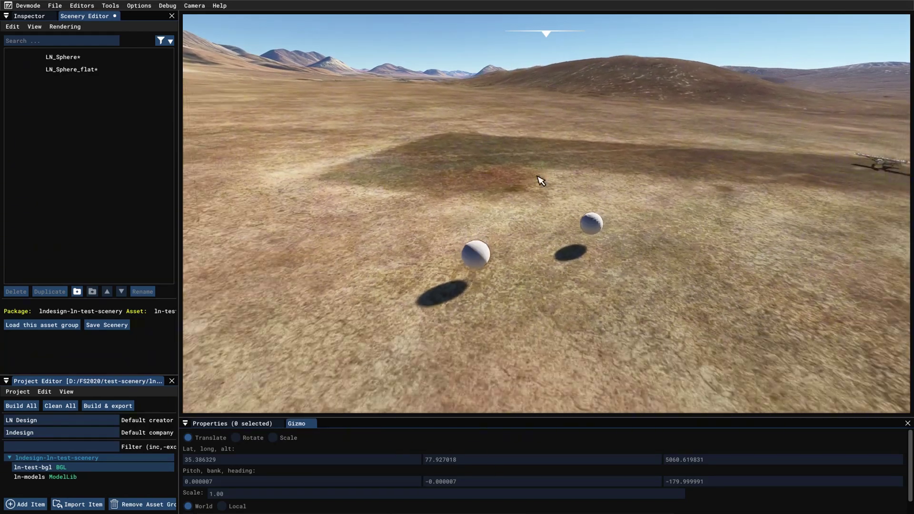
pyautogui.press('w')
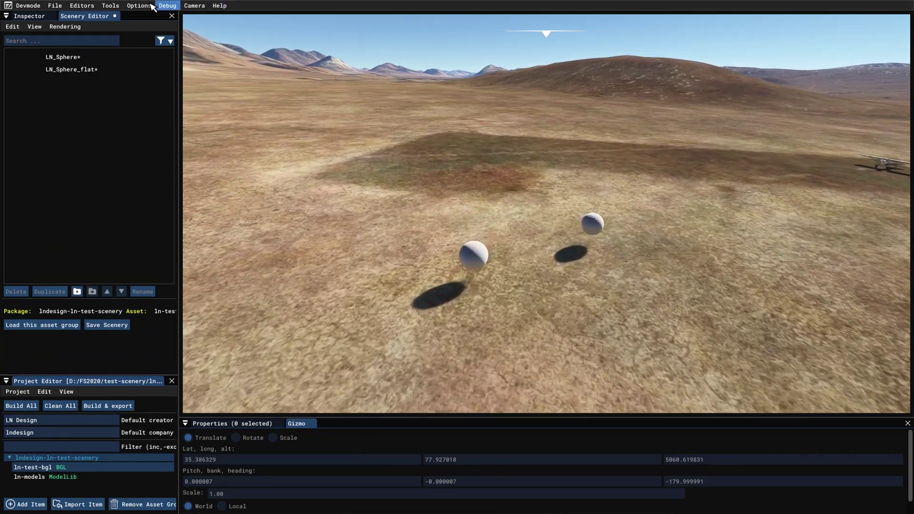
pyautogui.click(134, 6)
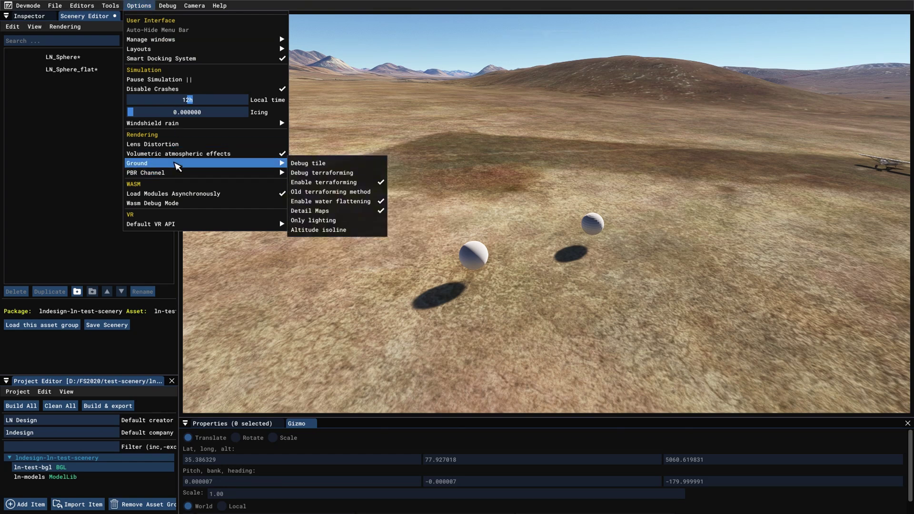
pyautogui.moveTo(218, 173)
pyautogui.moveTo(169, 6)
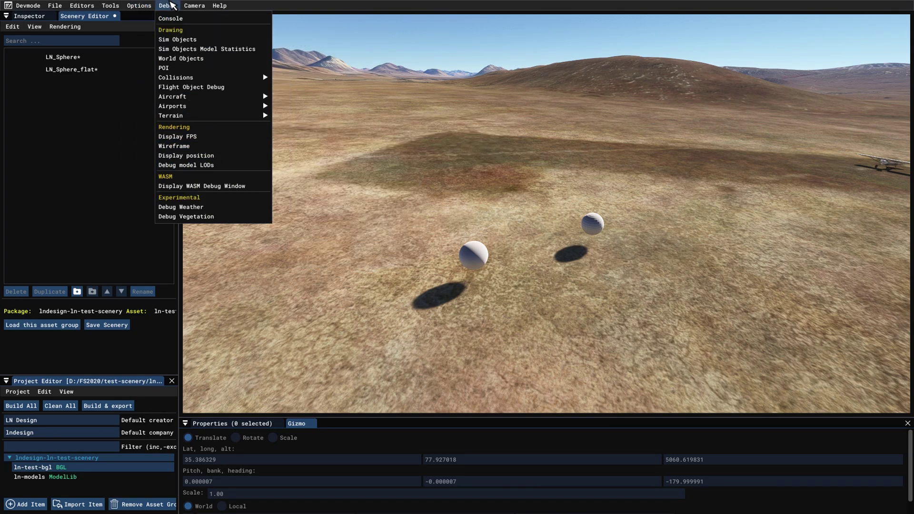
pyautogui.click(195, 166)
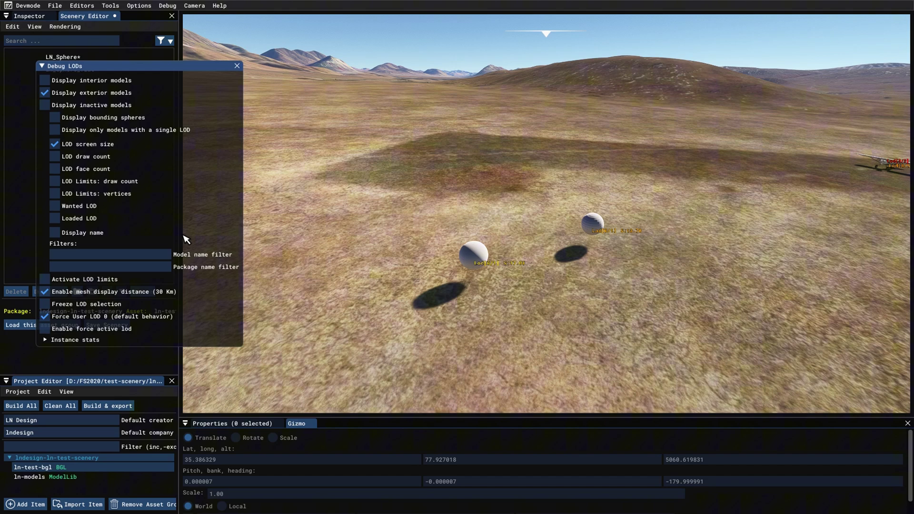
pyautogui.click(55, 194)
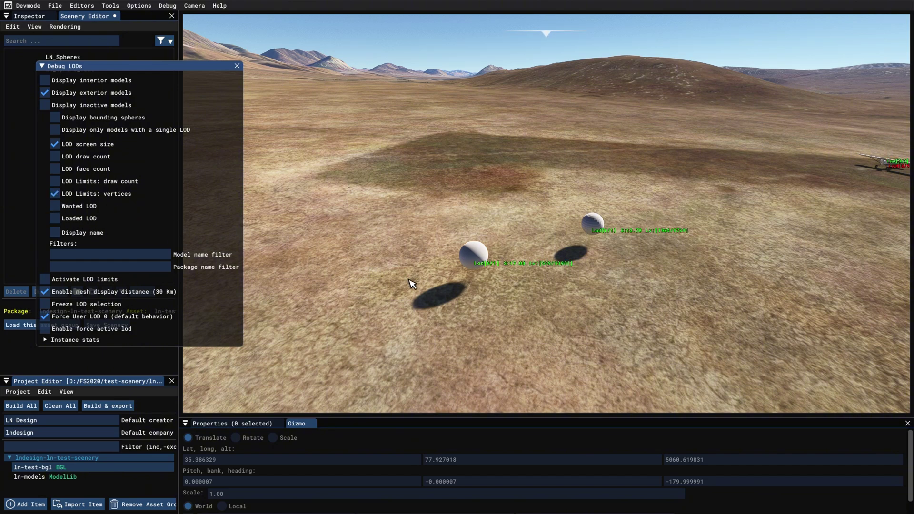
# - Examine the LOD index, screen size and vertex limit labels of both spheres from a distance and close up
pyautogui.moveTo(500, 309); pyautogui.dragTo(499, 216, button='right')
pyautogui.keyDown('alt'); pyautogui.moveTo(494, 257); pyautogui.dragTo(410, 210); pyautogui.keyUp('alt')
pyautogui.moveTo(410, 210); pyautogui.dragTo(420, 295, button='right')
pyautogui.press('s')
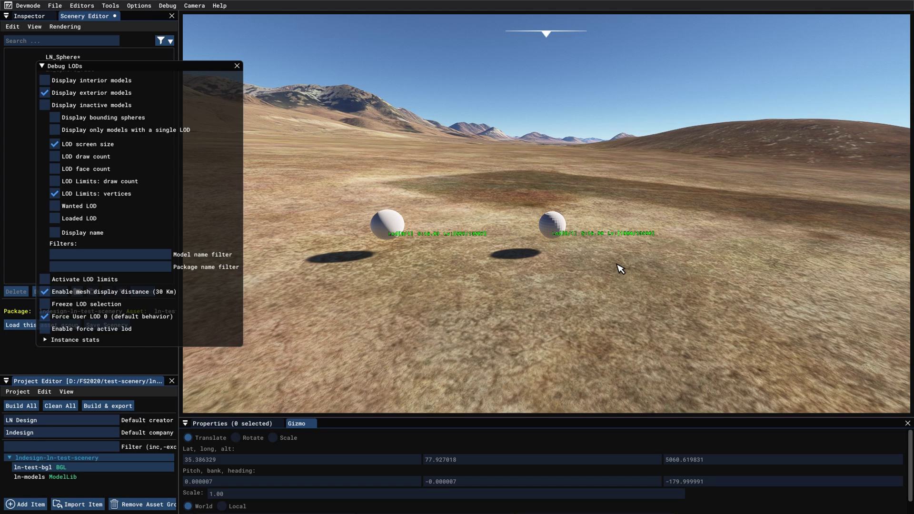
pyautogui.press('w')
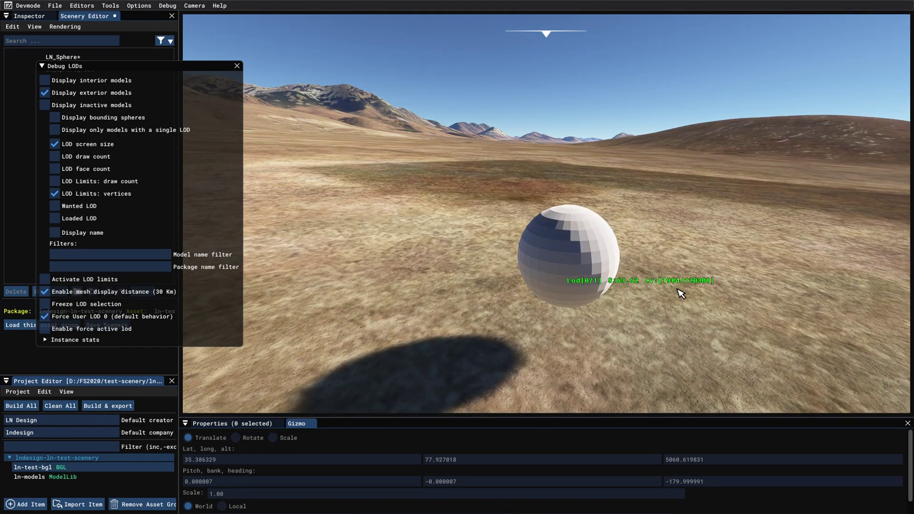
# - Switch to Blender, show the LN LODs results and compare the flat sphere's LOD values with the simulator's LOD labels
pyautogui.hotkey('alt', 'Tab')
pyautogui.click(729, 221)
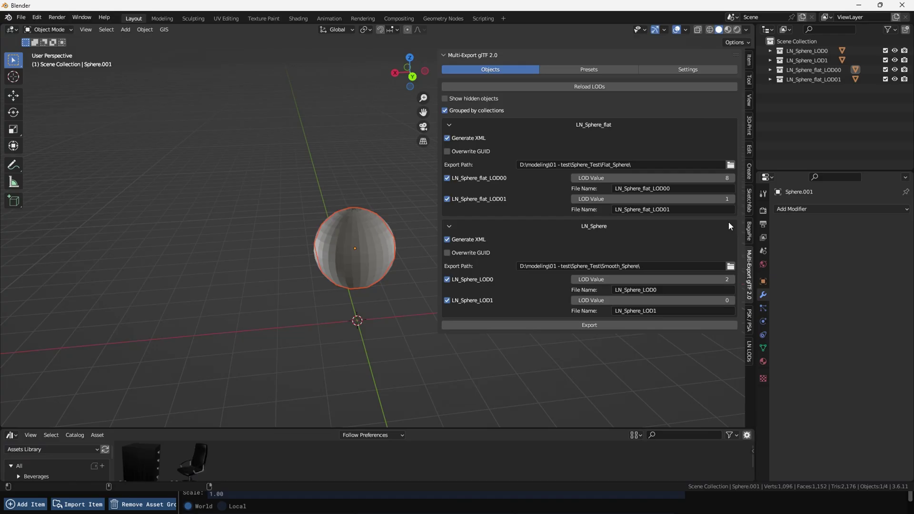
pyautogui.click(750, 352)
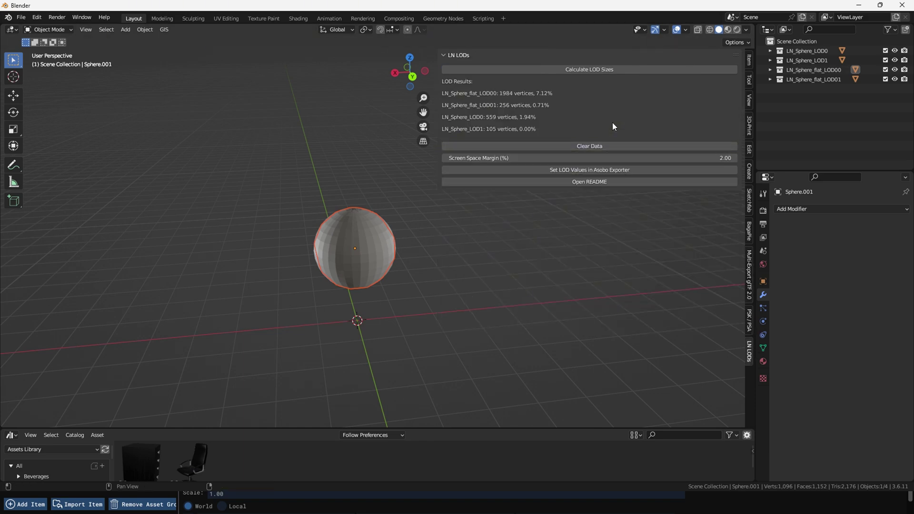
pyautogui.hotkey('alt', 'Tab')
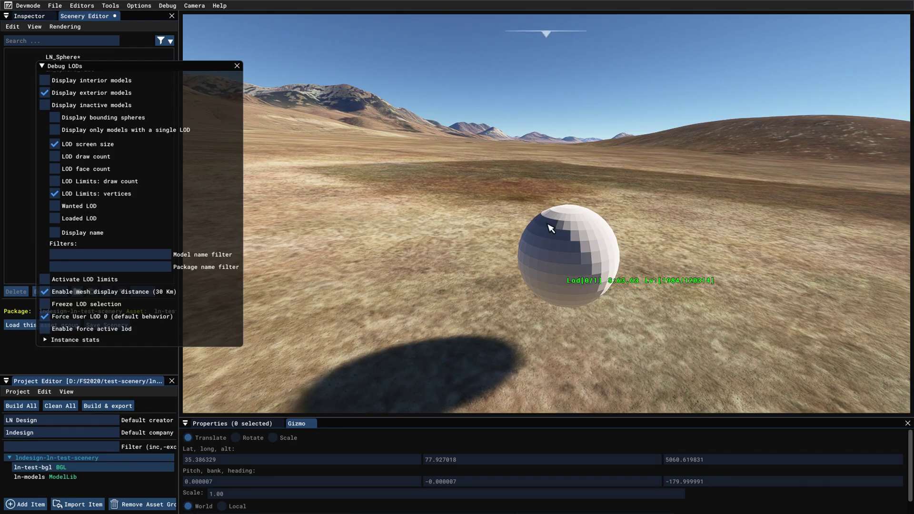
pyautogui.hotkey('alt', 'Tab')
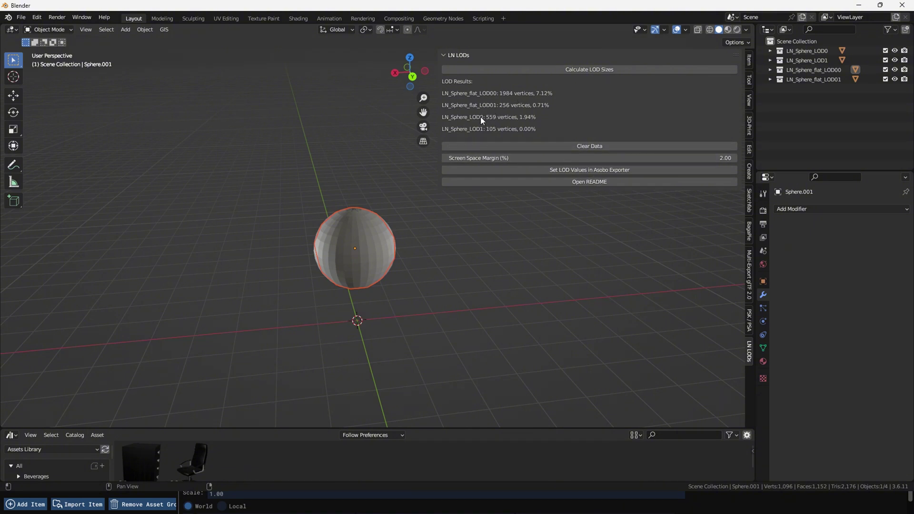
# - Switch to Microsoft Flight Simulator and examine both spheres' LOD index, screen size and vertex limit labels while backing far away from them
pyautogui.hotkey('alt', 'Tab')
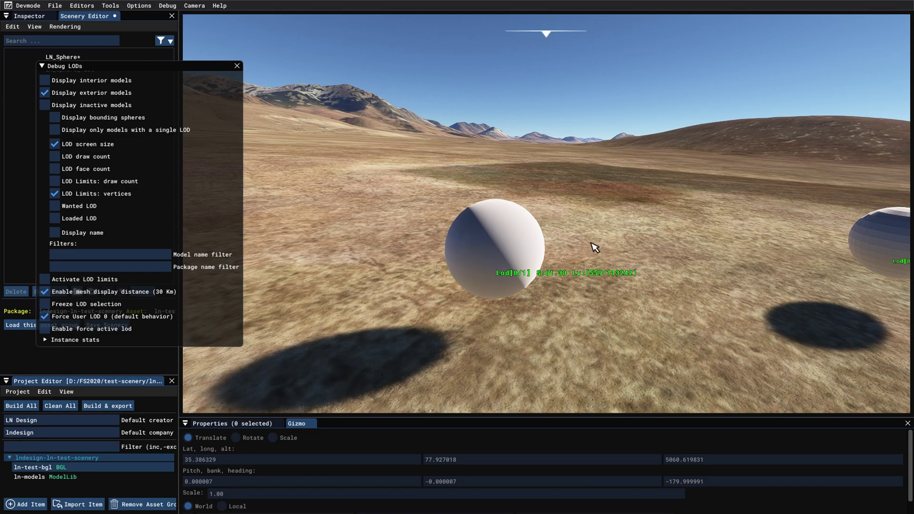
pyautogui.press('s')
pyautogui.press('r')
pyautogui.moveTo(603, 301); pyautogui.dragTo(723, 402, button='right')
pyautogui.press('s')
pyautogui.press('a')
pyautogui.press('r')
pyautogui.press('s')
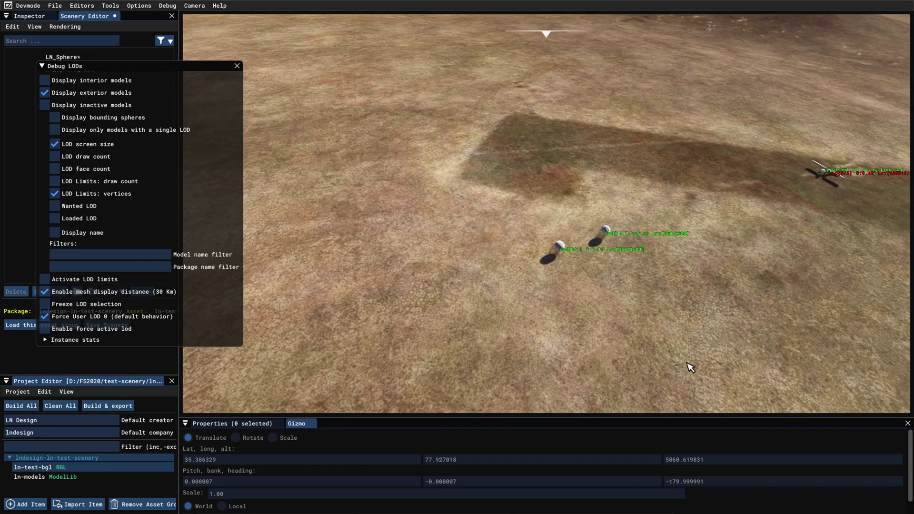
pyautogui.press('s')
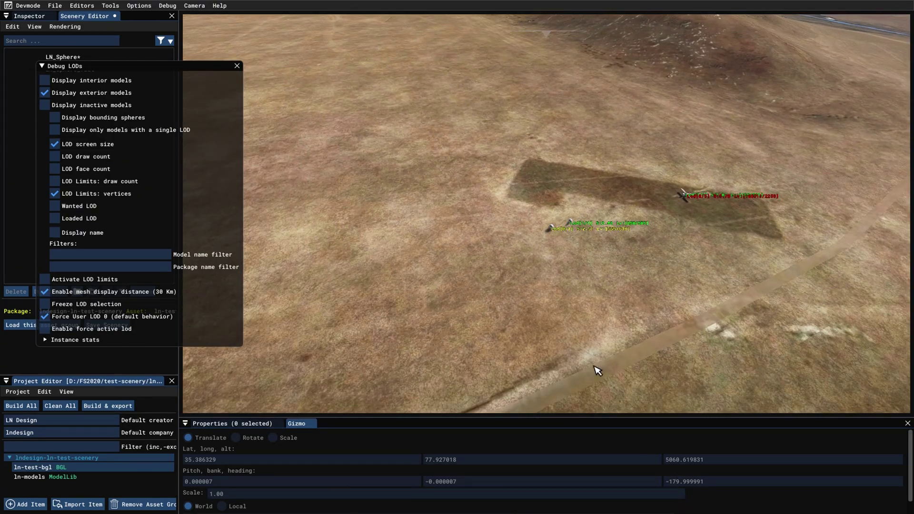
pyautogui.press('s')
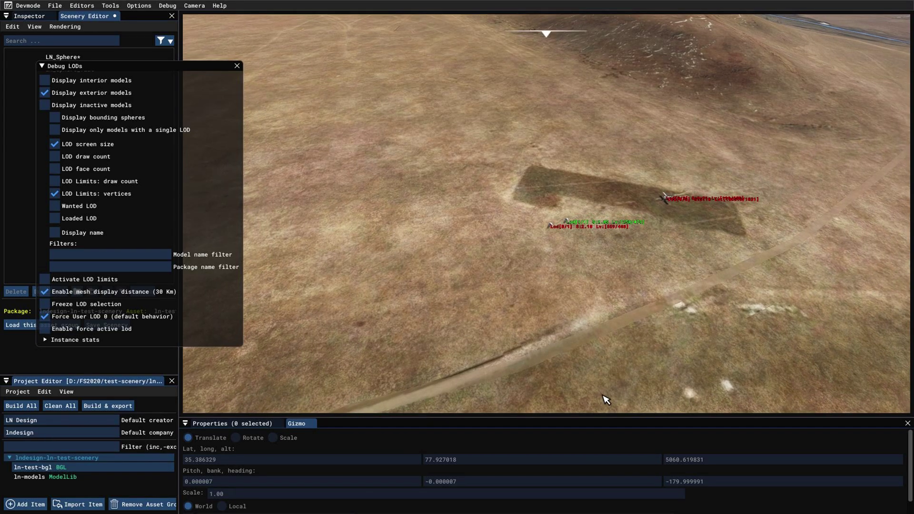
pyautogui.press('s')
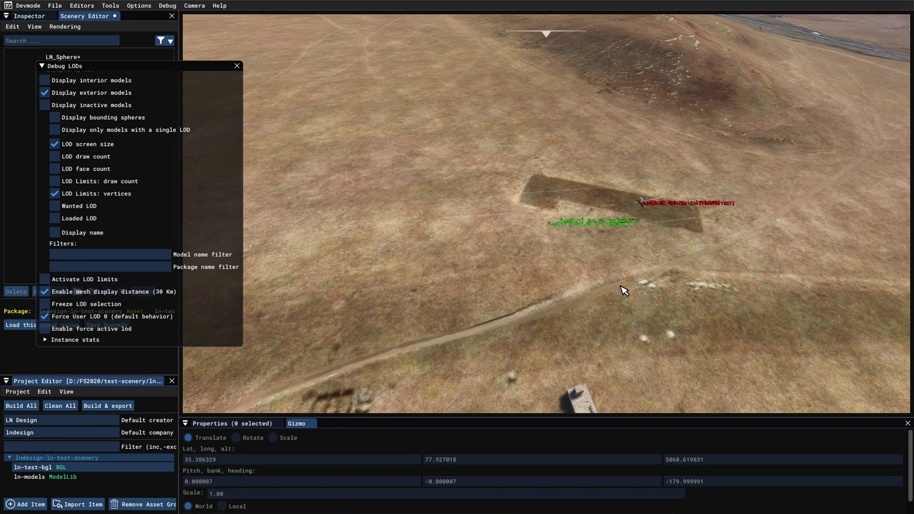
# - Examine the smooth sphere's vertex limit label around its LOD switch point from another angle and from slightly closer
pyautogui.moveTo(625, 267); pyautogui.dragTo(817, 321, button='right')
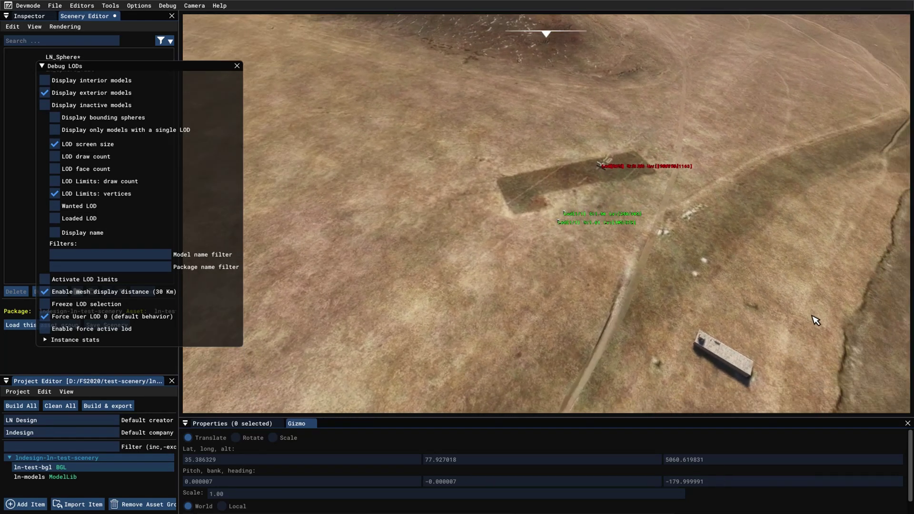
pyautogui.press('w')
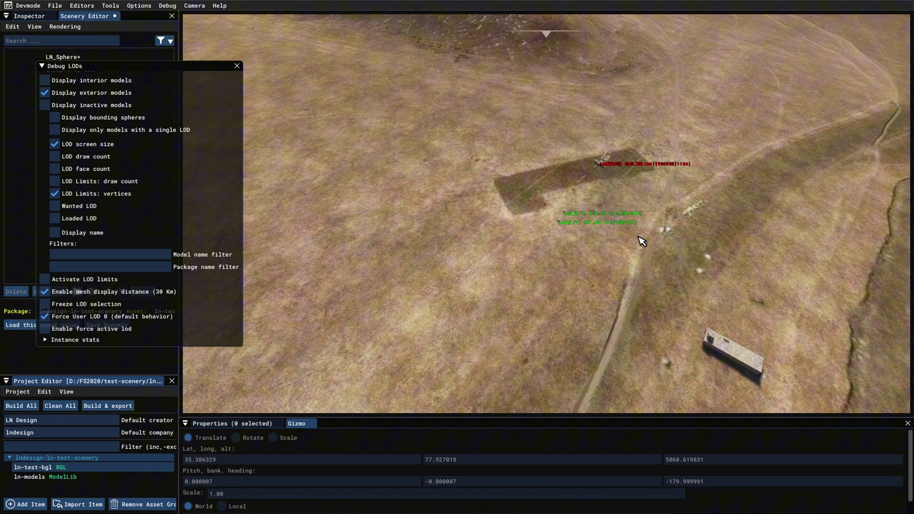
pyautogui.press('w')
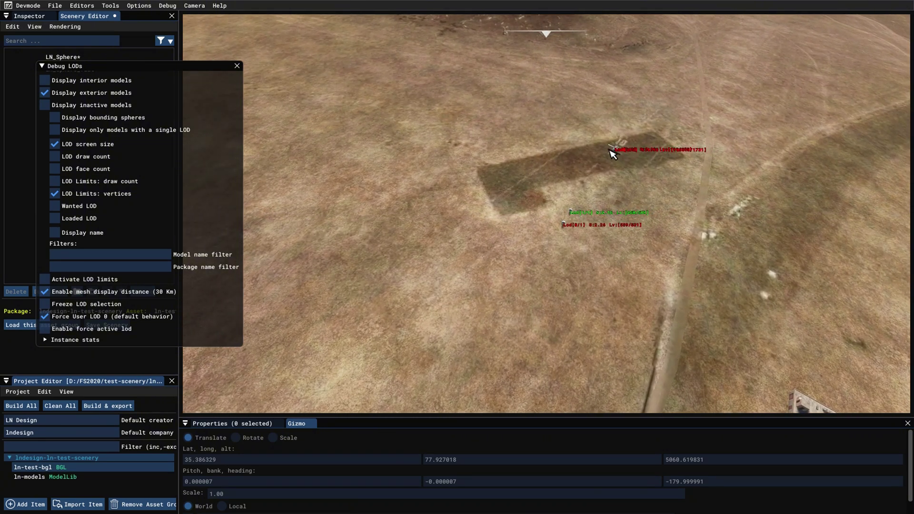
pyautogui.moveTo(639, 247); pyautogui.dragTo(603, 204, button='middle')
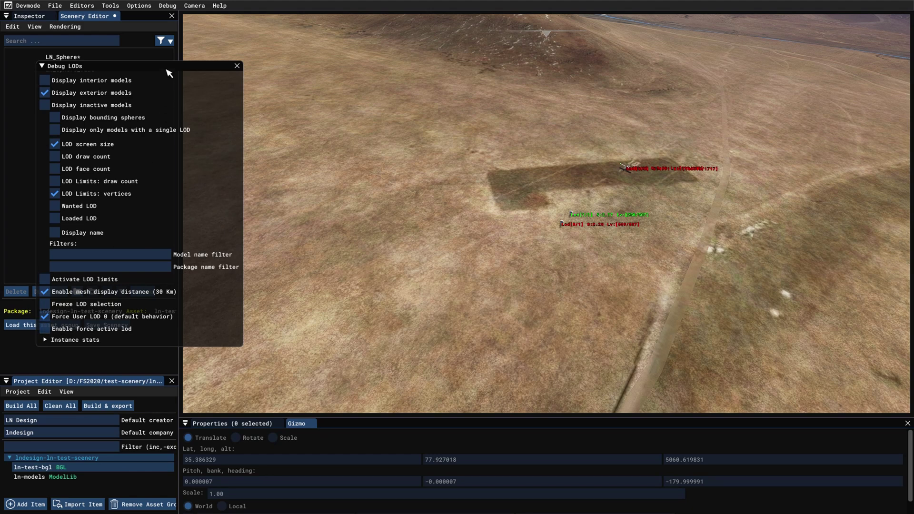
# - Move the Debug LODs window clear of the scene list, inspect its Instance stats and collapse them again
pyautogui.moveTo(167, 70); pyautogui.dragTo(215, 52)
pyautogui.click(95, 323)
pyautogui.click(95, 323)
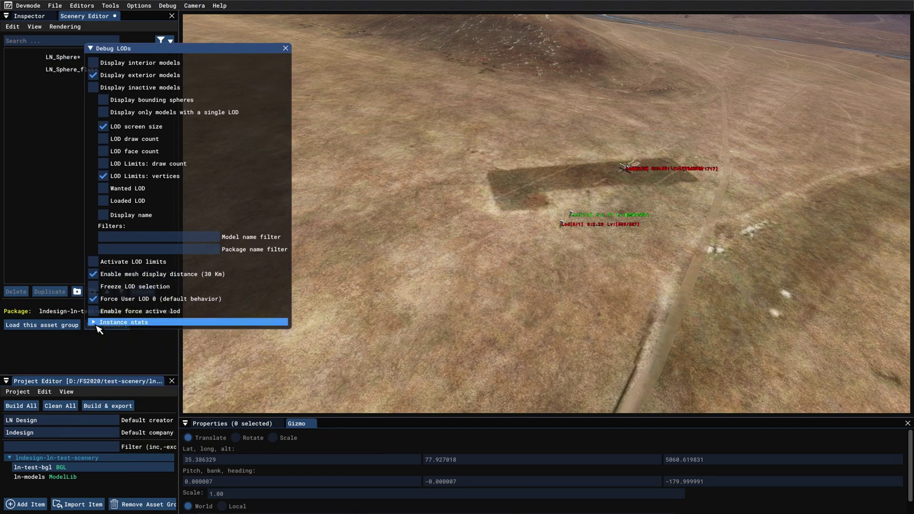
pyautogui.click(97, 324)
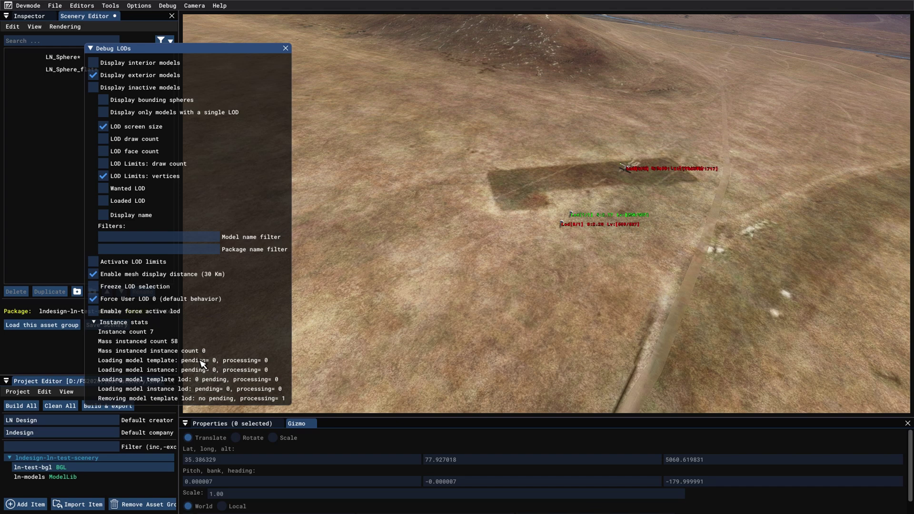
pyautogui.click(100, 323)
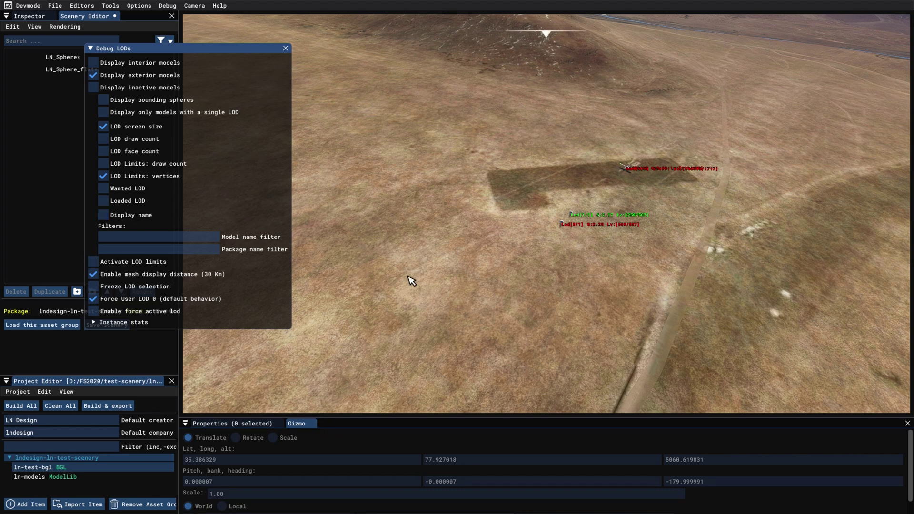
# - Switch to Blender, show the Multi-Export glTF 2.0 settings and export the LODs of LN_Sphere_flat and LN_Sphere again
pyautogui.hotkey('alt', 'Tab')
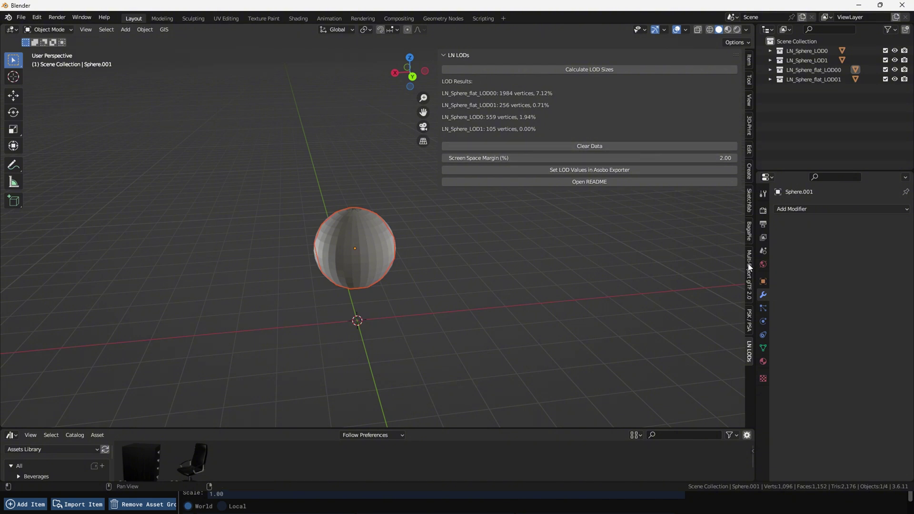
pyautogui.click(749, 299)
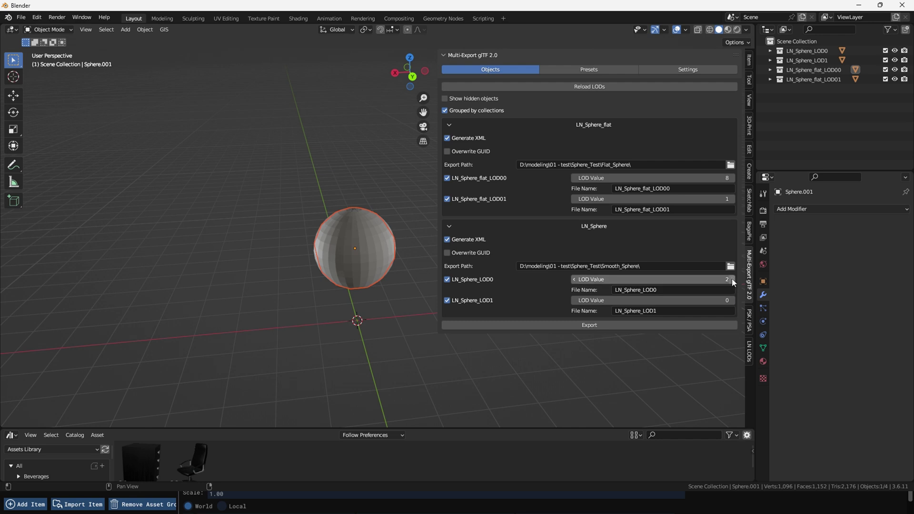
pyautogui.click(606, 324)
# - In File Explorer, copy the Flat_Sphere and Smooth_Sphere folders from Sphere_Test into ln-models, replacing the existing files
pyautogui.hotkey('alt', 'Tab')
pyautogui.hotkey('alt', 'Tab')
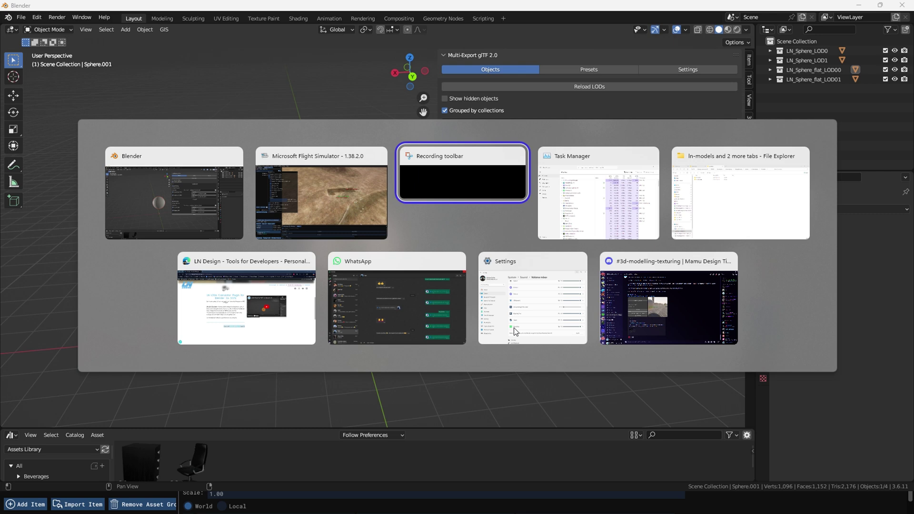
pyautogui.hotkey('alt', 'Tab')
pyautogui.hotkey('alt', 'Tab')
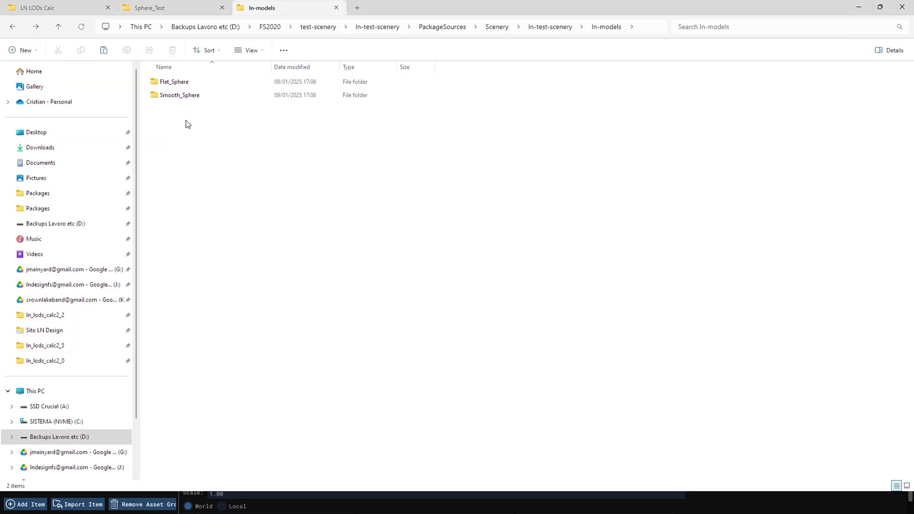
pyautogui.hotkey('ctrl', 'a')
pyautogui.click(190, 9)
pyautogui.click(217, 157)
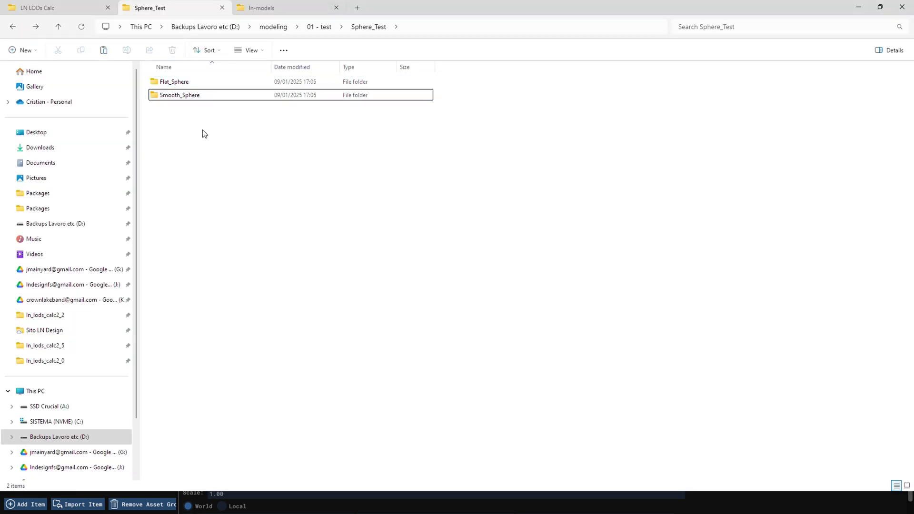
pyautogui.hotkey('ctrl', 'a')
pyautogui.click(271, 6)
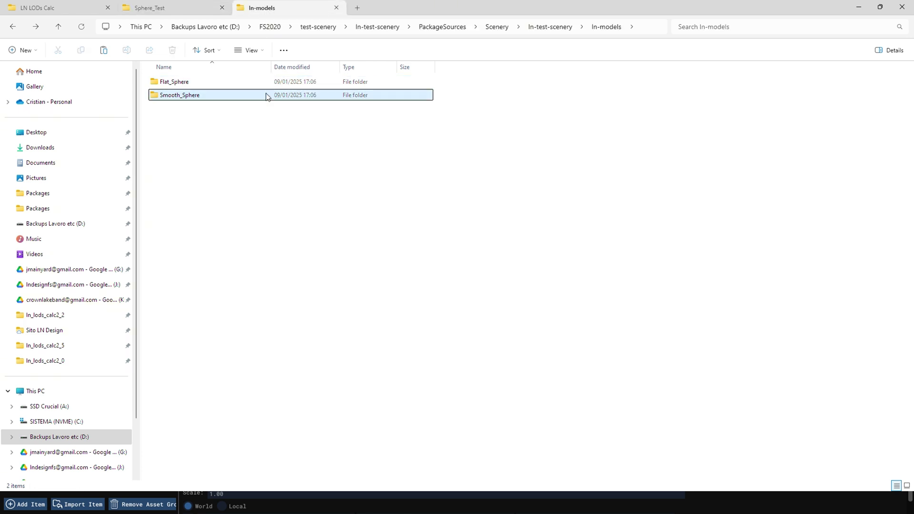
pyautogui.hotkey('ctrl', 'v')
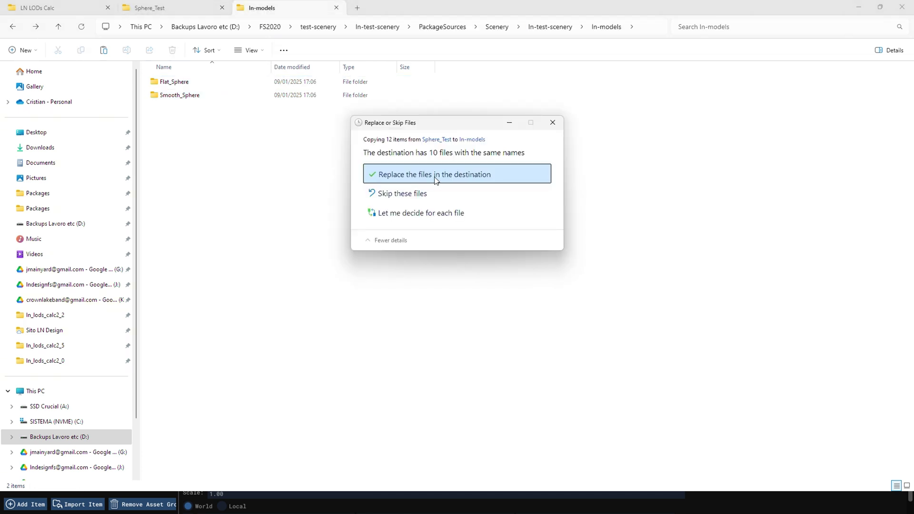
pyautogui.click(409, 175)
pyautogui.click(312, 210)
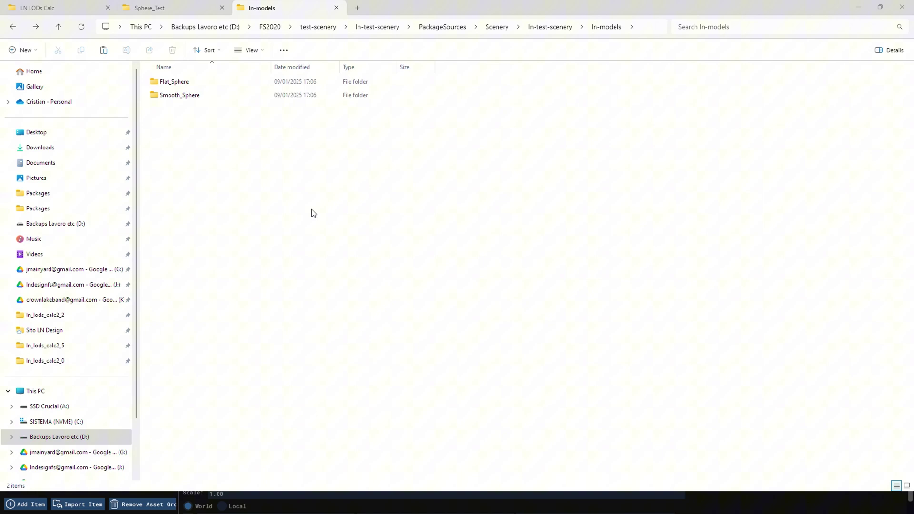
# - Return to Microsoft Flight Simulator and examine both spheres' LOD labels from far away, close up and at medium distance
pyautogui.hotkey('alt', 'Tab')
pyautogui.hotkey('alt', 'Tab')
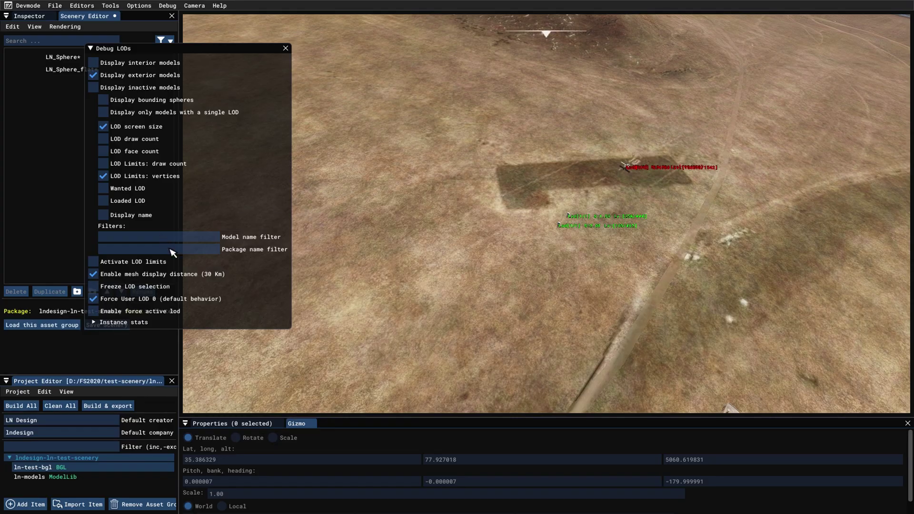
pyautogui.moveTo(552, 280)
pyautogui.keyDown('alt'); pyautogui.mouseDown(button='right')
pyautogui.moveTo(539, 125)
pyautogui.moveTo(558, 267)
pyautogui.mouseUp(button='right'); pyautogui.keyUp('alt')
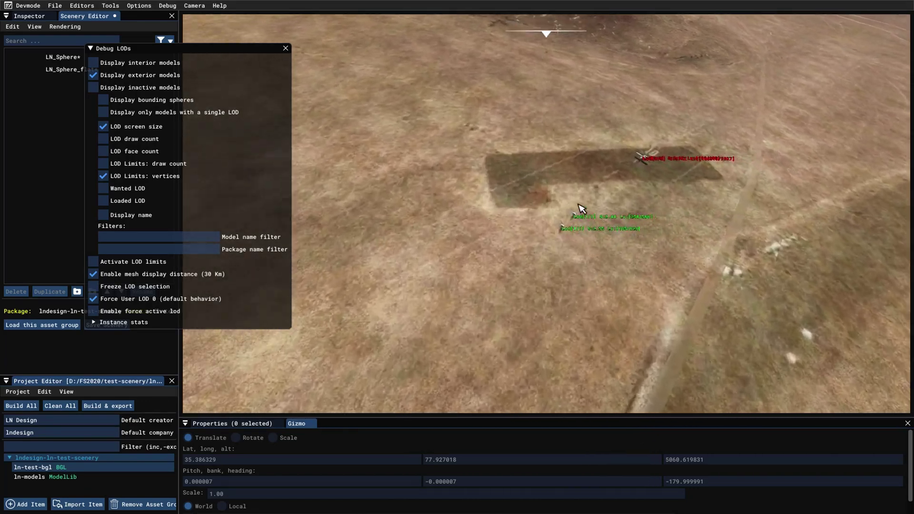
pyautogui.keyDown('alt'); pyautogui.moveTo(579, 205); pyautogui.dragTo(566, 142, button='right'); pyautogui.keyUp('alt')
pyautogui.keyDown('alt'); pyautogui.moveTo(632, 378); pyautogui.dragTo(585, 147, button='right'); pyautogui.keyUp('alt')
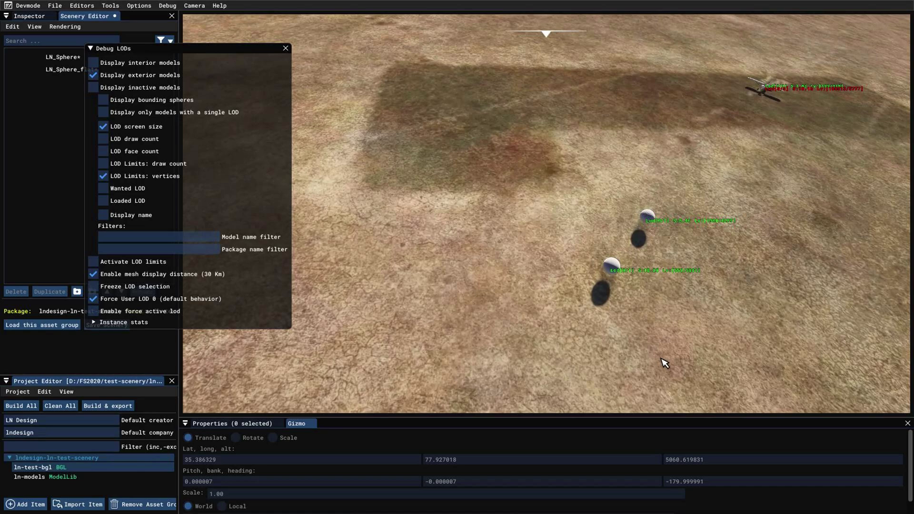
pyautogui.keyDown('alt'); pyautogui.moveTo(662, 359); pyautogui.dragTo(638, 512, button='right'); pyautogui.keyUp('alt')
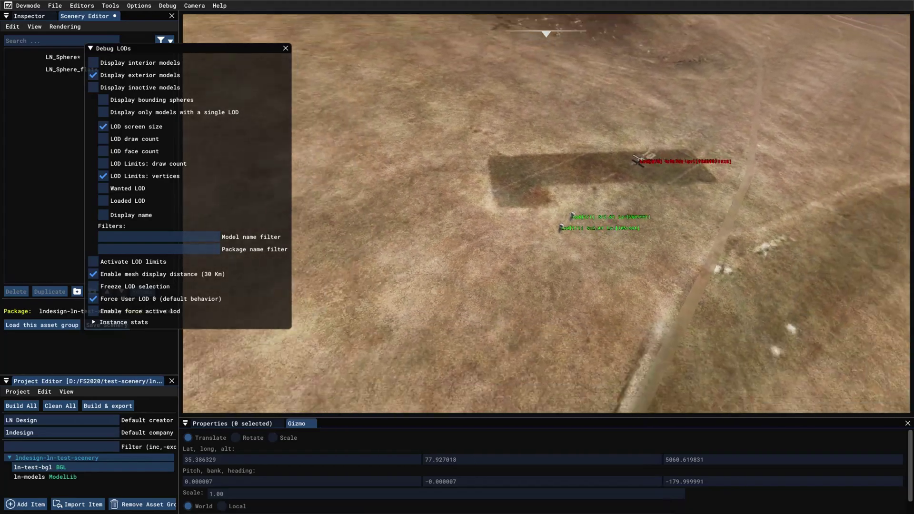
pyautogui.keyDown('alt'); pyautogui.moveTo(697, 410); pyautogui.dragTo(638, 505, button='right'); pyautogui.keyUp('alt')
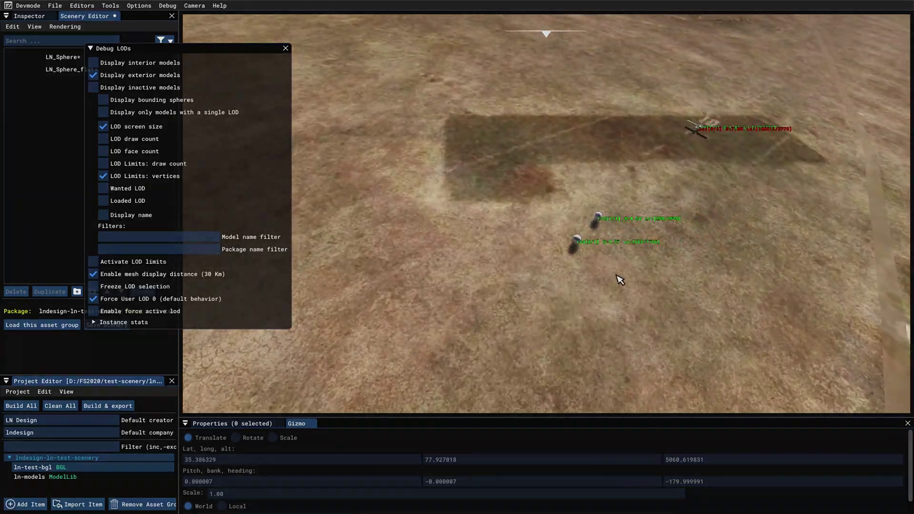